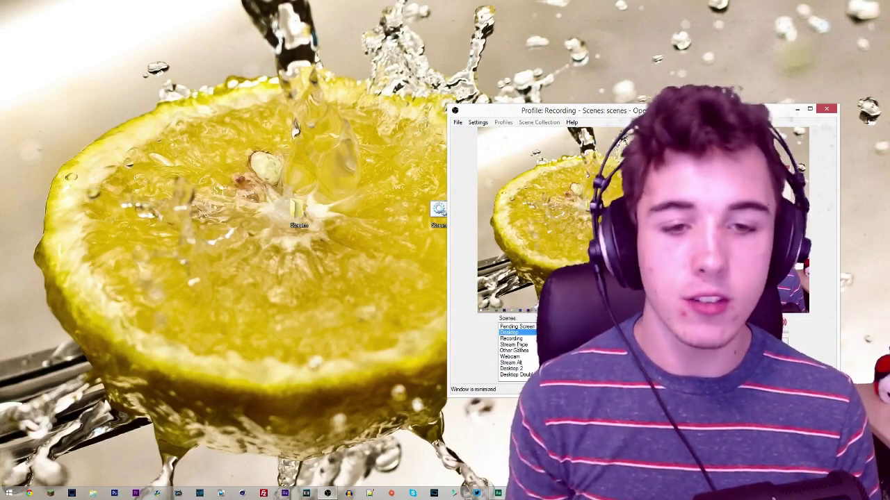
# - Switch the OBS scene to Desktop Double and launch the streaming programs with the Stream batch file on the desktop
pyautogui.click(516, 375)
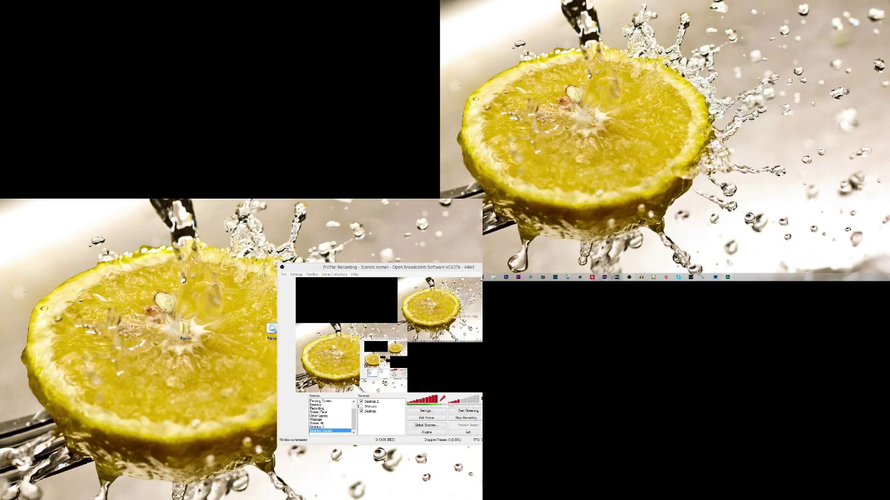
pyautogui.moveTo(183, 288); pyautogui.dragTo(130, 246)
pyautogui.moveTo(131, 241); pyautogui.dragTo(156, 263)
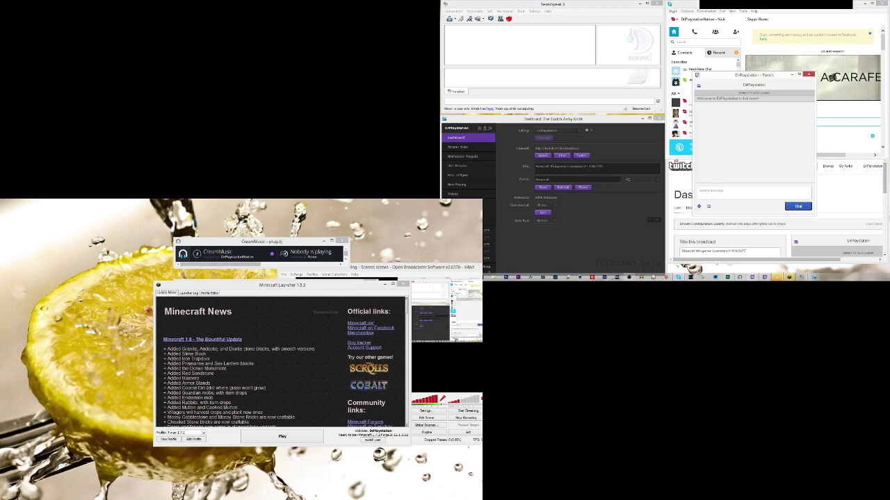
# - Move the Twitch chat window over the TeamSpeak window and start Minecraft 1.7.2 from its launcher
pyautogui.moveTo(771, 77); pyautogui.dragTo(562, 49)
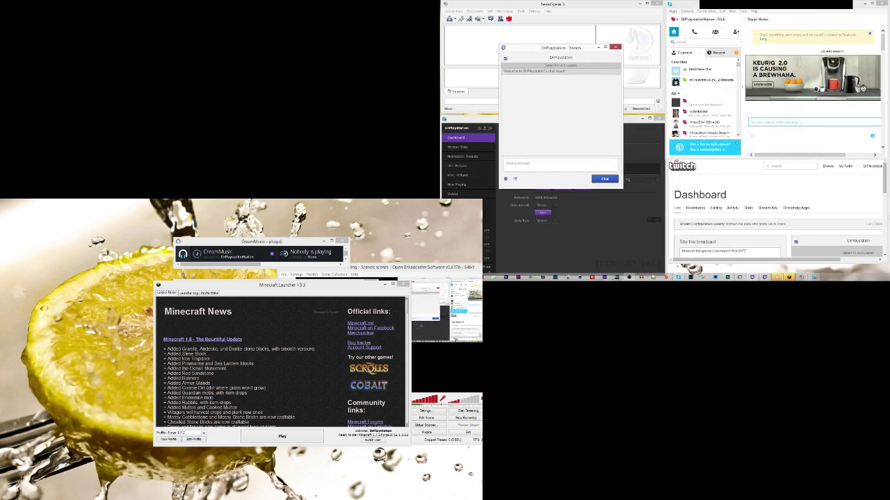
pyautogui.click(278, 241)
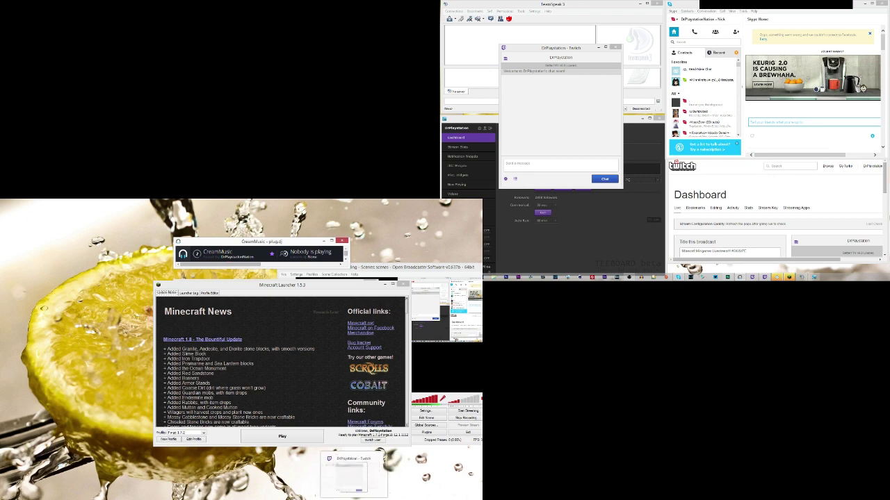
pyautogui.click(282, 436)
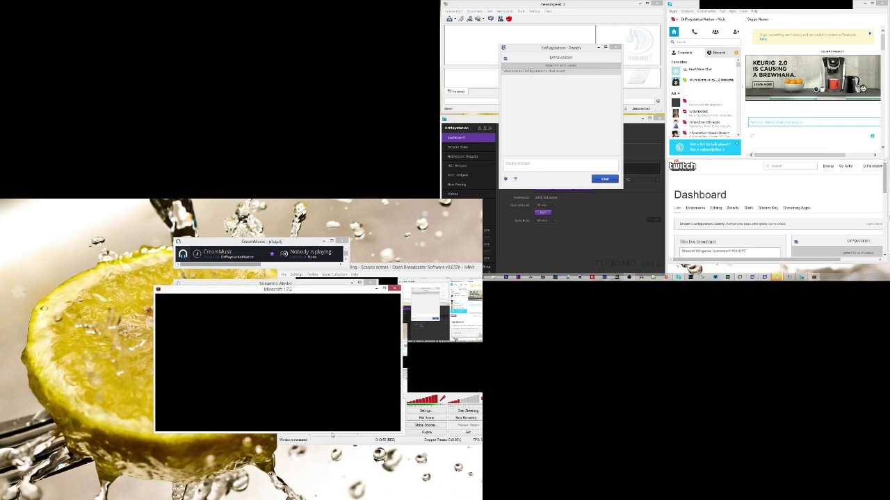
# - Bring the Minecraft and Twitch chat windows to the front and place the chat beside the Minecraft title menu
pyautogui.hotkey('alt', 'Tab')
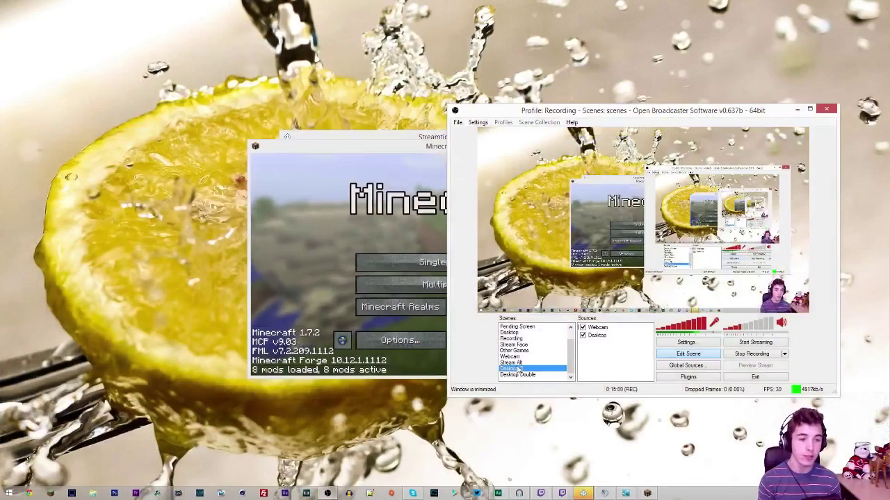
pyautogui.click(397, 148)
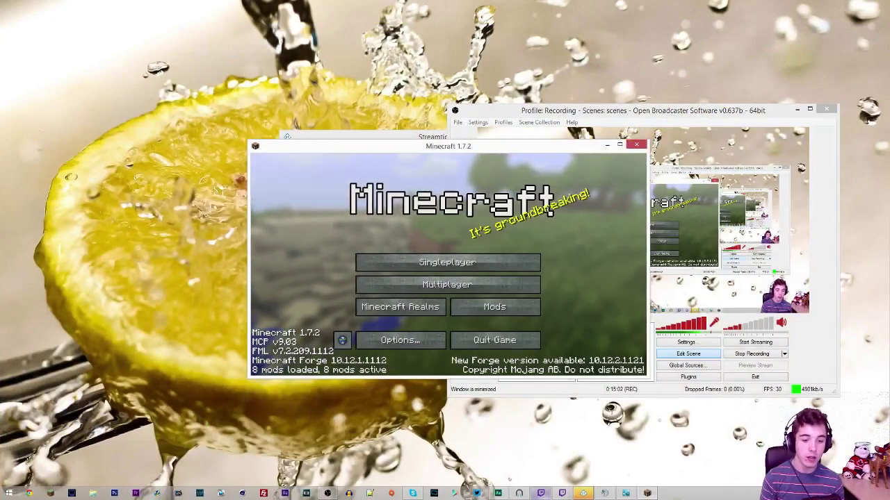
pyautogui.rightClick(542, 492)
pyautogui.press('Escape')
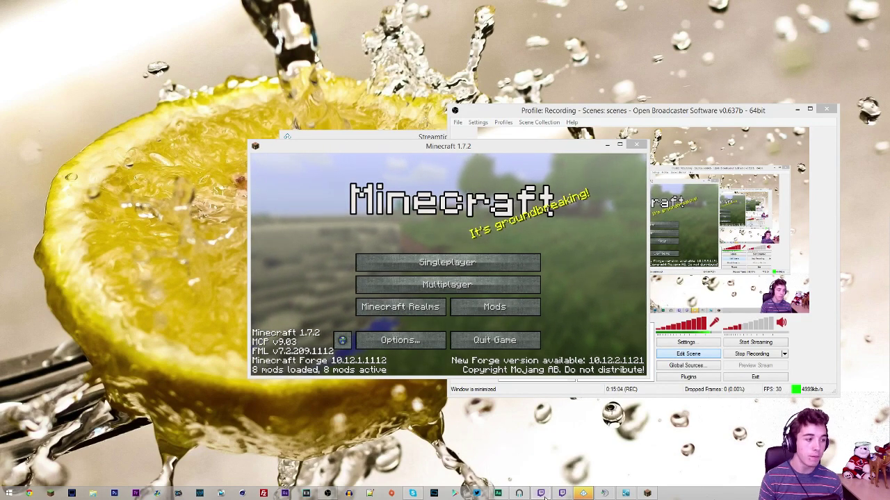
pyautogui.hotkey('alt', 'Tab')
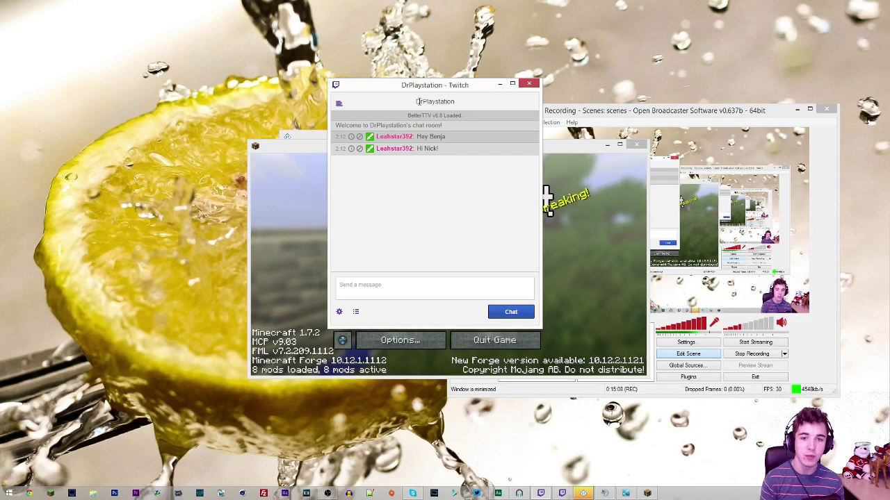
pyautogui.moveTo(419, 88); pyautogui.dragTo(629, 125)
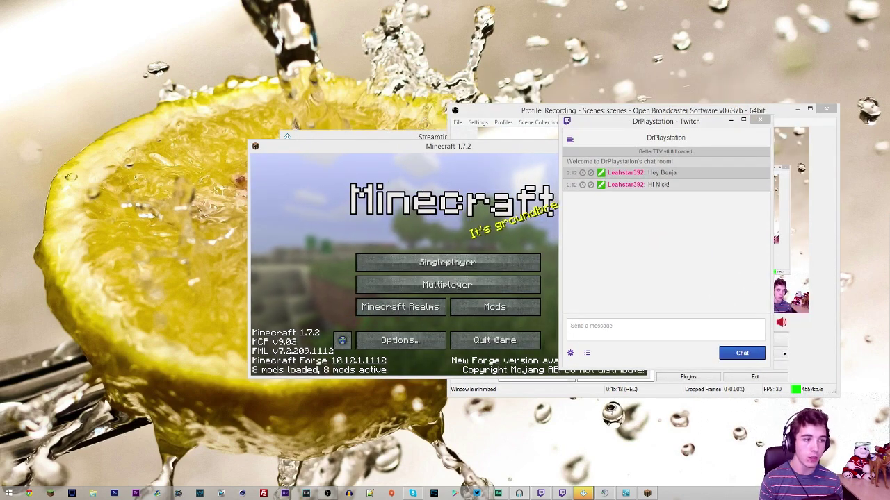
# - Bring the CreamMusic plug.dj window onto this monitor, and close it along with the Twitch chat window
pyautogui.moveTo(889, 78); pyautogui.dragTo(558, 79)
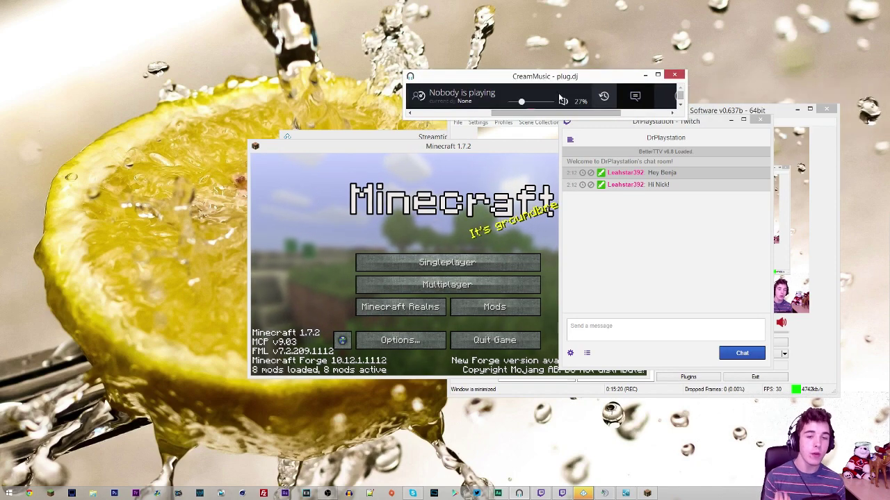
pyautogui.click(679, 78)
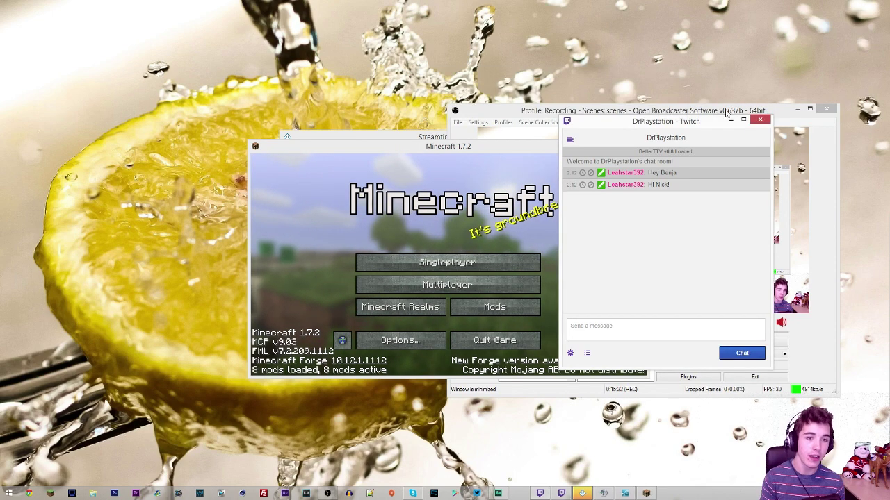
pyautogui.click(519, 493)
pyautogui.rightClick(519, 494)
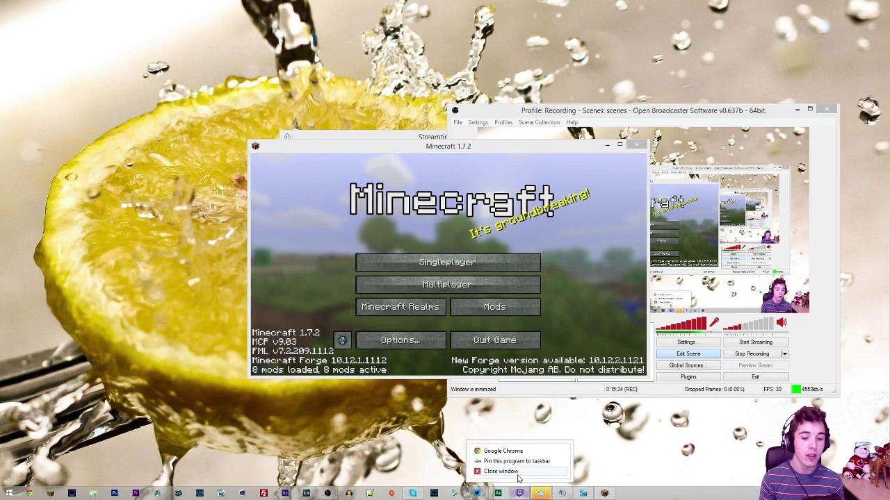
pyautogui.press('Escape')
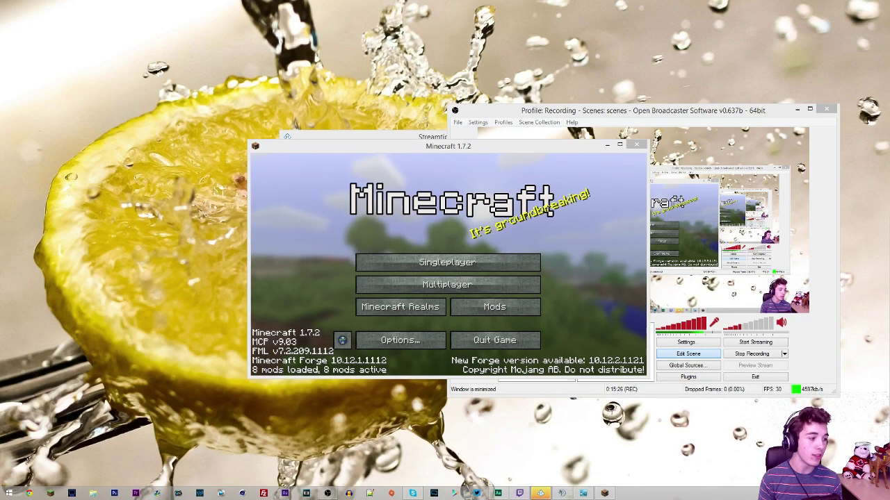
# - Show the Twitch dashboard window and place it over the Minecraft window
pyautogui.click(520, 494)
pyautogui.moveTo(498, 169); pyautogui.dragTo(544, 181)
pyautogui.moveTo(545, 180); pyautogui.dragTo(546, 179)
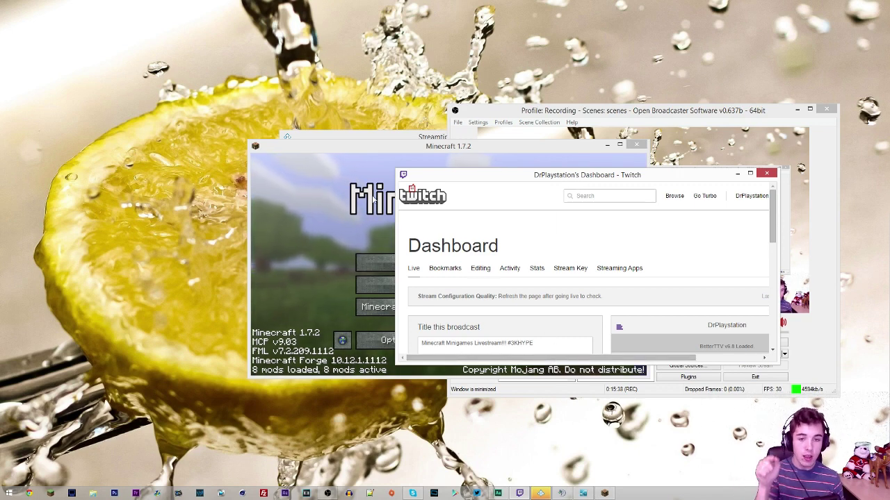
# - Close Streamtip Alerter, the Twitch dashboard, Minecraft and the other launched streaming programs
pyautogui.rightClick(541, 494)
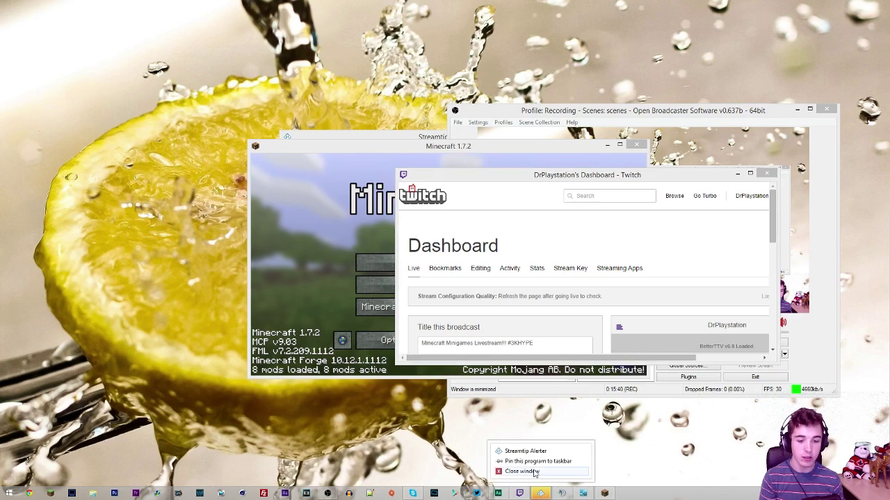
pyautogui.click(534, 472)
pyautogui.click(463, 266)
pyautogui.rightClick(520, 494)
pyautogui.click(501, 472)
pyautogui.rightClick(520, 493)
pyautogui.click(500, 472)
pyautogui.rightClick(528, 493)
pyautogui.click(499, 479)
pyautogui.rightClick(518, 494)
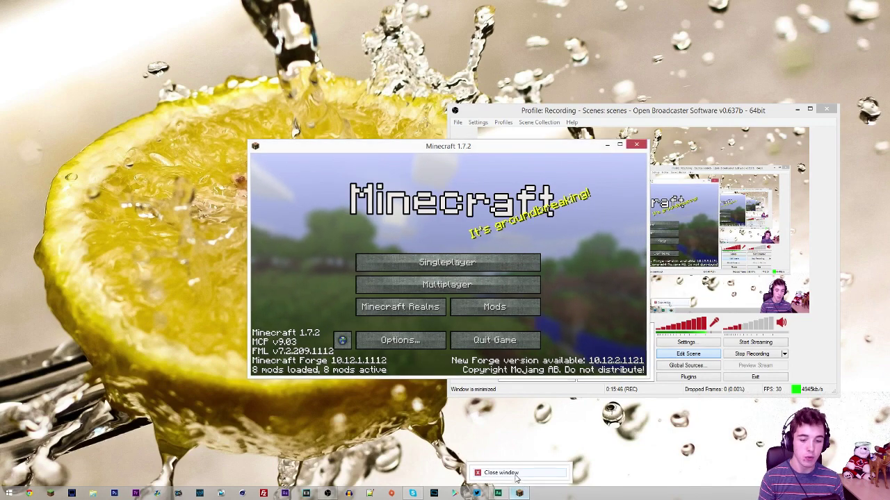
pyautogui.click(515, 474)
# - Quit Skype and send the OBS window to the other monitor to clear the desktop
pyautogui.rightClick(412, 493)
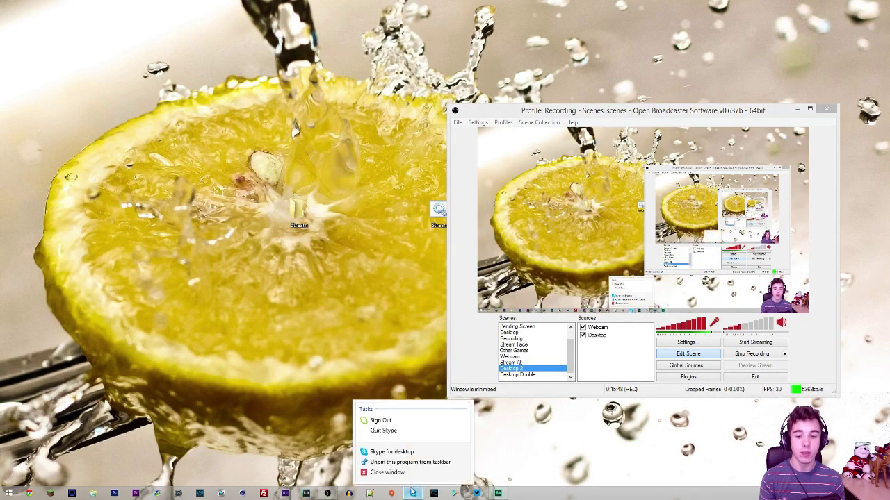
pyautogui.click(393, 431)
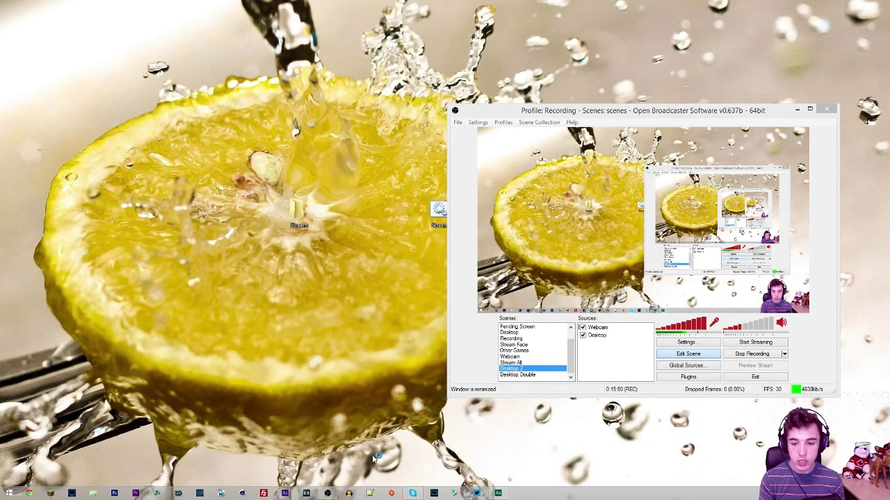
pyautogui.press('super+shift+Right')
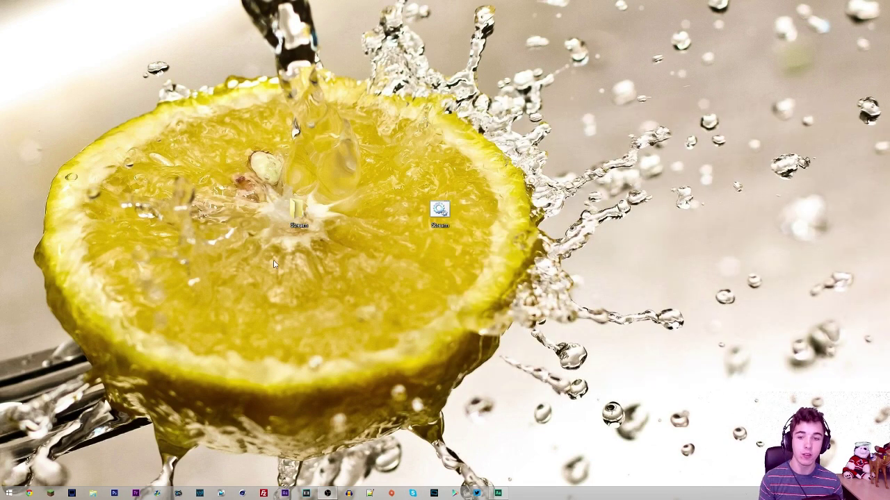
# - Delete the CreamMusic and OBS shortcuts from the desktop's Stream folder and close the folder
pyautogui.moveTo(298, 214); pyautogui.dragTo(336, 216)
pyautogui.doubleClick(334, 216)
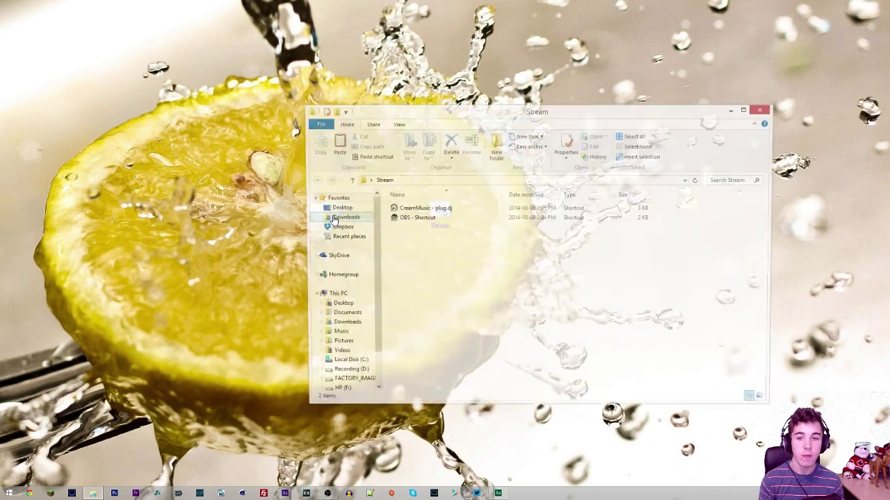
pyautogui.hotkey('ctrl', 'a')
pyautogui.press('Delete')
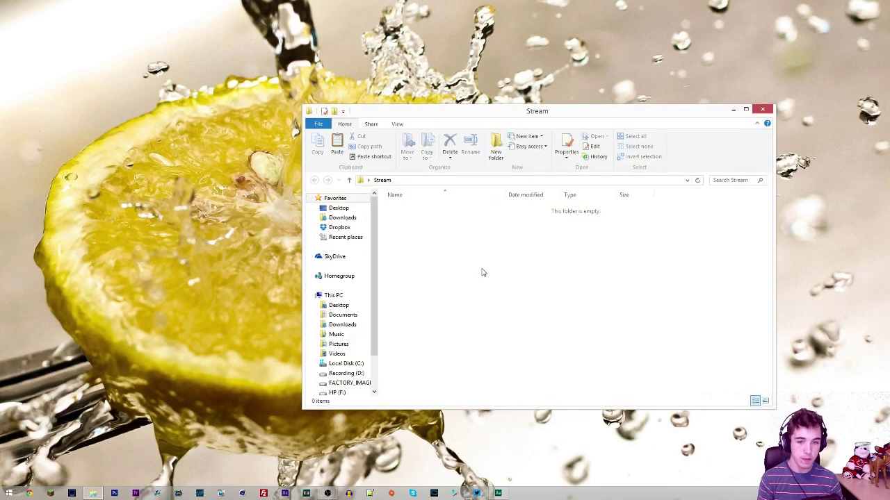
pyautogui.click(762, 110)
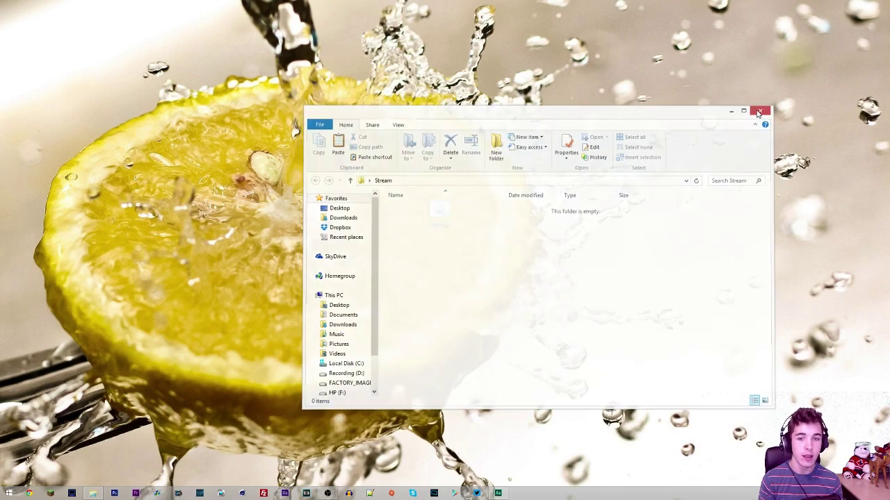
# - Spread the Stream folder and the Stream batch file apart in the upper half of the desktop
pyautogui.moveTo(246, 134); pyautogui.dragTo(246, 134)
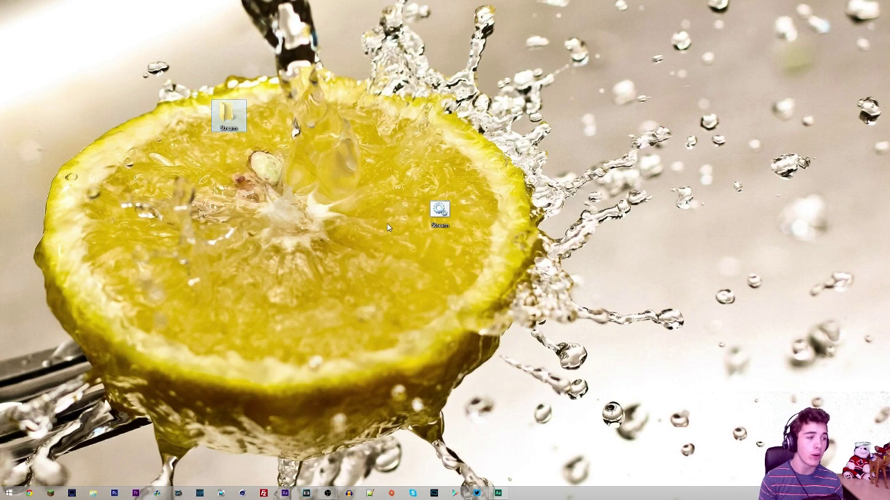
pyautogui.moveTo(442, 218); pyautogui.dragTo(582, 122)
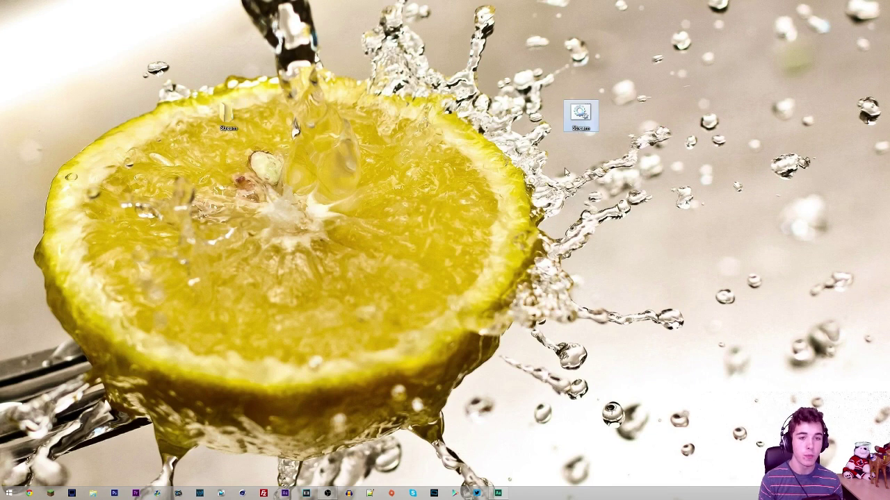
pyautogui.rightClick(582, 122)
pyautogui.click(514, 170)
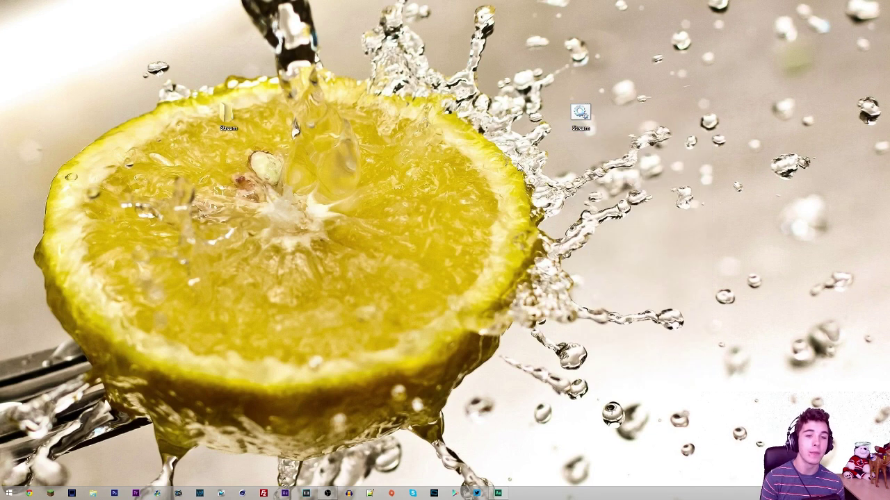
# - Open Stream.bat for editing in Notepad++ and maximize the editor on this monitor
pyautogui.rightClick(585, 110)
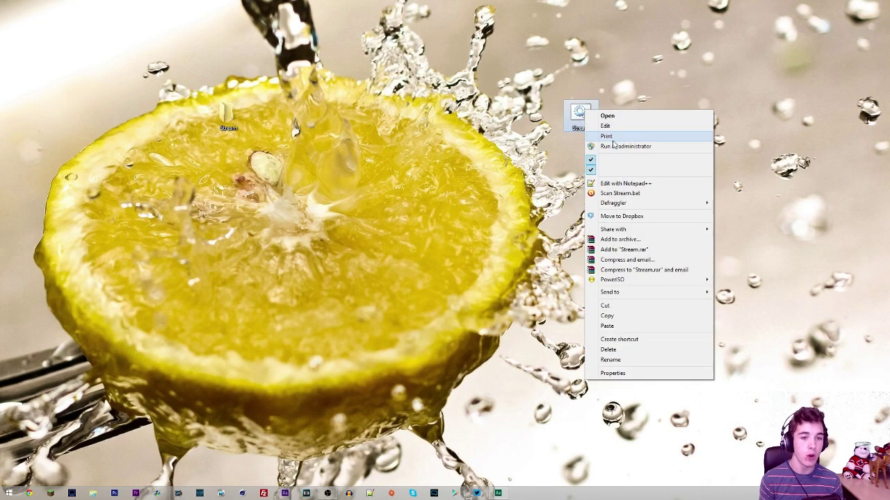
pyautogui.click(617, 183)
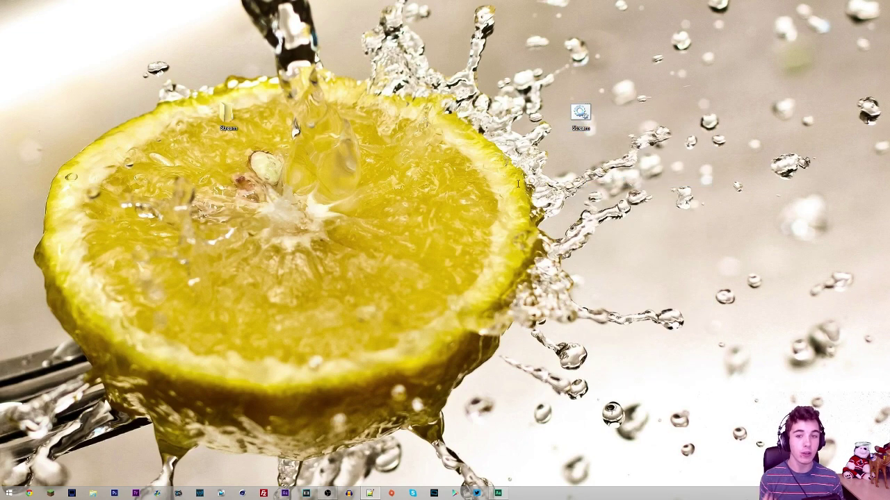
pyautogui.moveTo(536, 93); pyautogui.dragTo(520, 4)
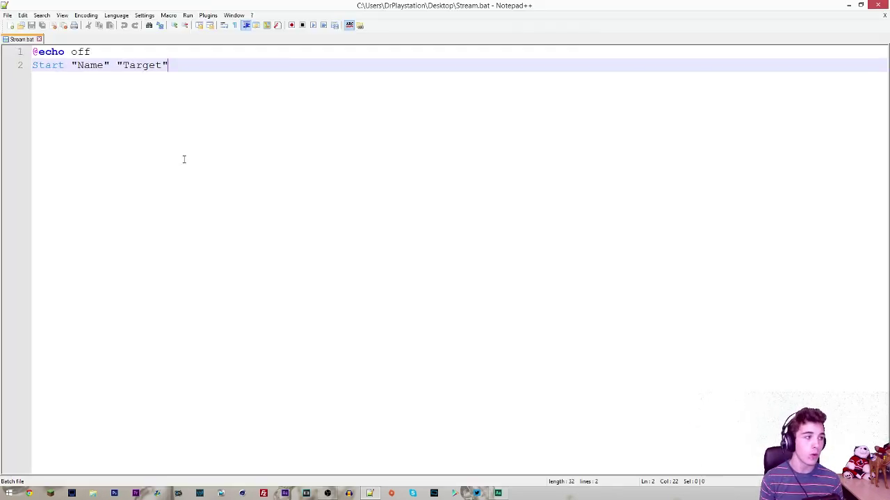
pyautogui.scroll(-1, 180, 149)
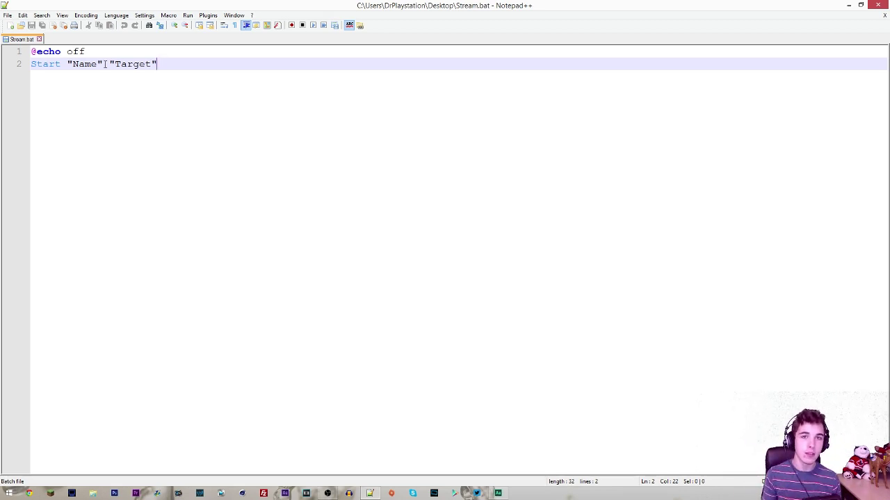
pyautogui.hotkey('ctrl', 'a')
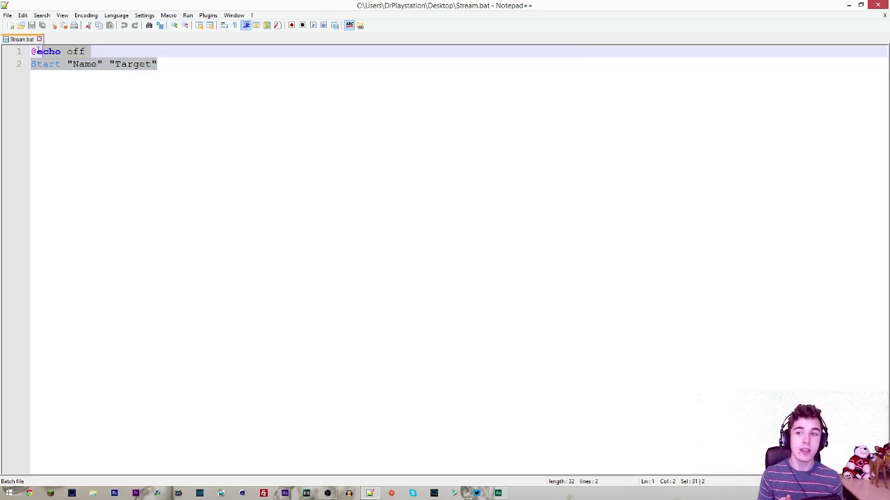
pyautogui.click(174, 65)
pyautogui.moveTo(175, 66); pyautogui.dragTo(89, 64)
pyautogui.hotkey('ctrl', 'a')
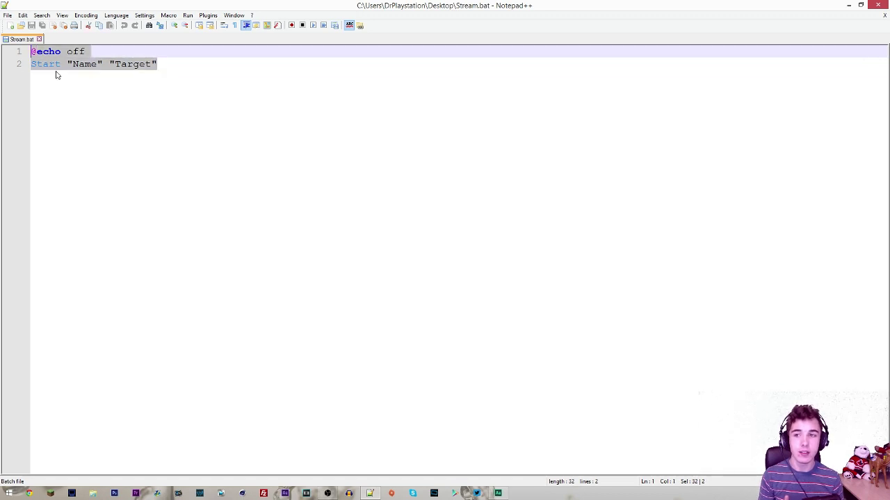
pyautogui.click(56, 88)
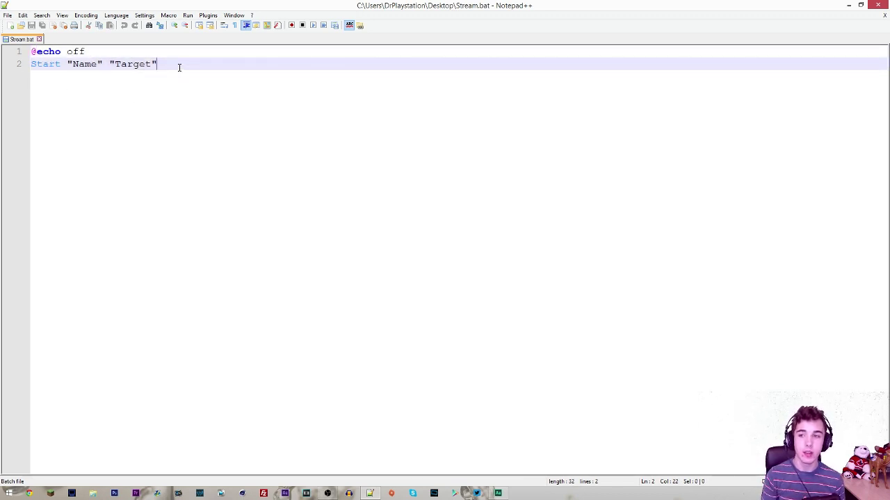
pyautogui.hotkey('ctrl', 'a')
pyautogui.click(49, 53)
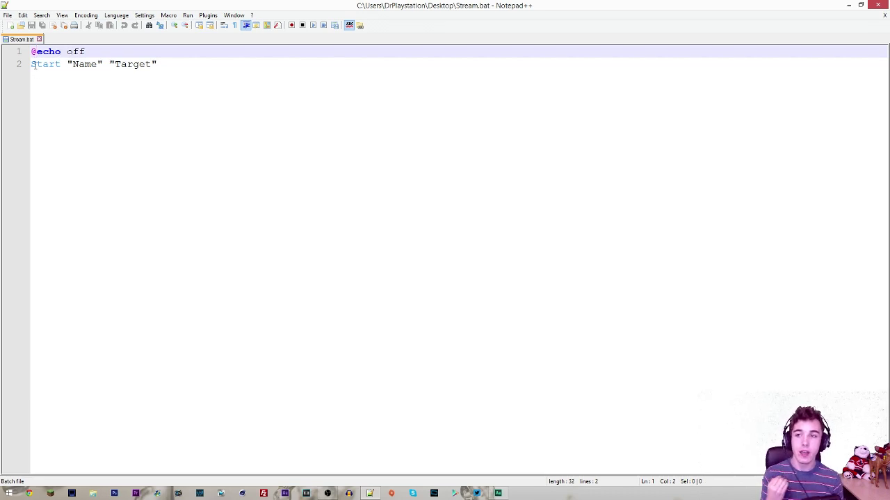
pyautogui.moveTo(32, 64); pyautogui.dragTo(168, 63)
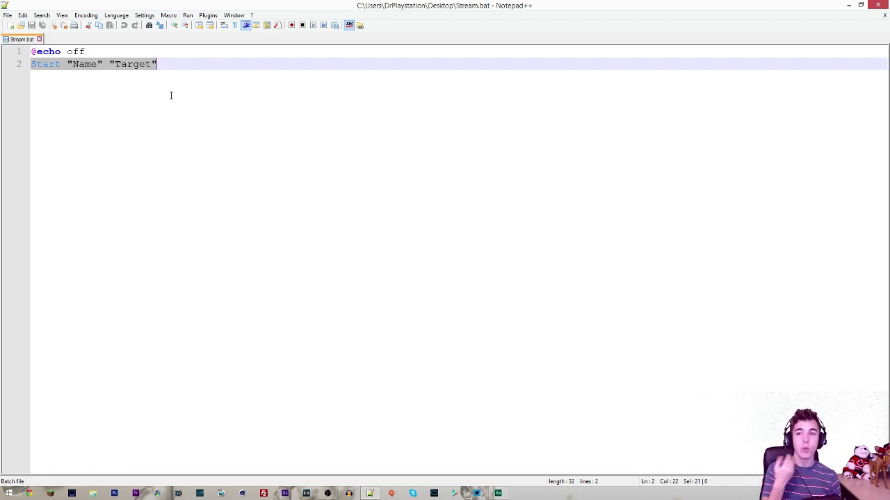
# - Restore the Notepad++ window to a smaller size beside the desktop icons and open the desktop's Stream folder
pyautogui.click(32, 52)
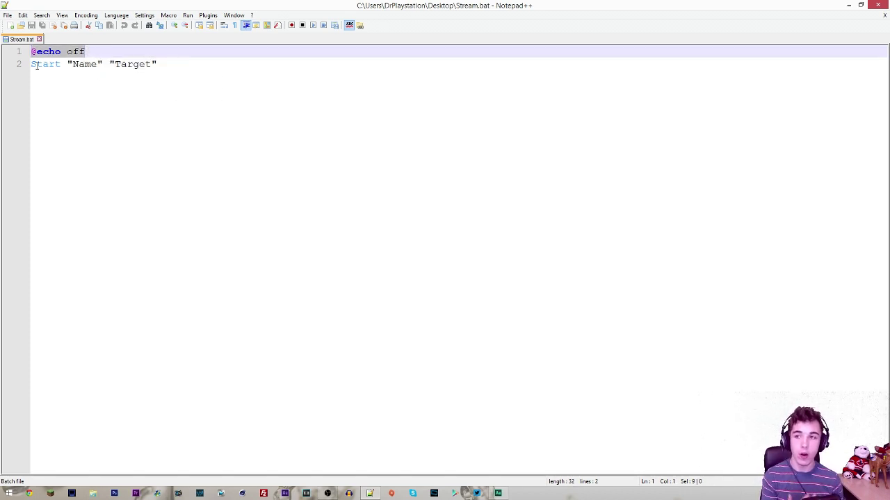
pyautogui.click(32, 64)
pyautogui.moveTo(779, 4); pyautogui.dragTo(767, 98)
pyautogui.doubleClick(229, 115)
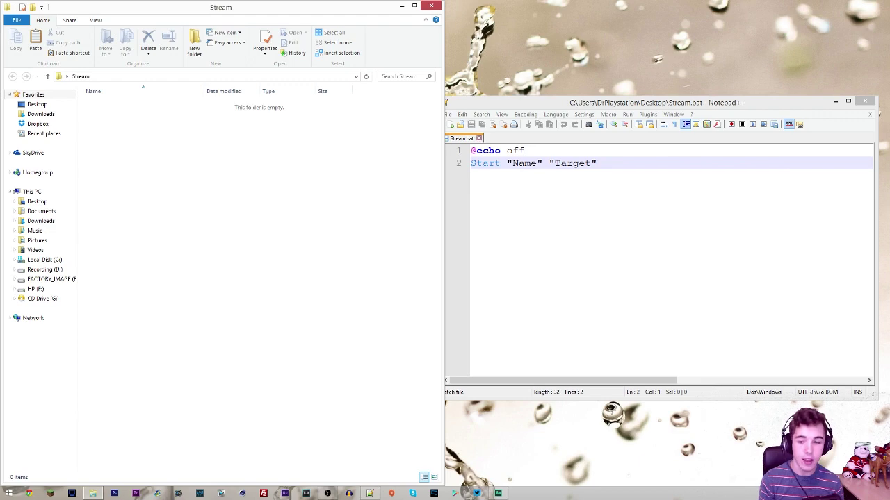
# - Open a second File Explorer window on the Desktop and place it beside the Stream folder window
pyautogui.rightClick(90, 495)
pyautogui.click(278, 304)
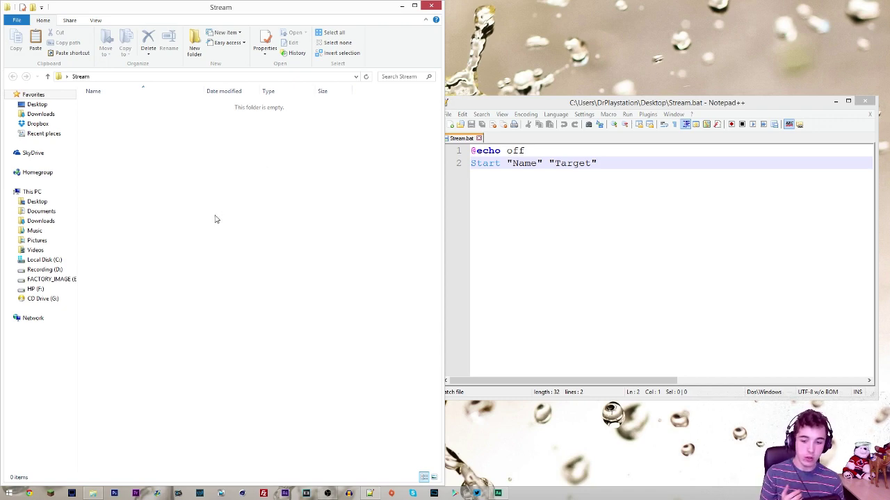
pyautogui.rightClick(414, 492)
pyautogui.click(586, 448)
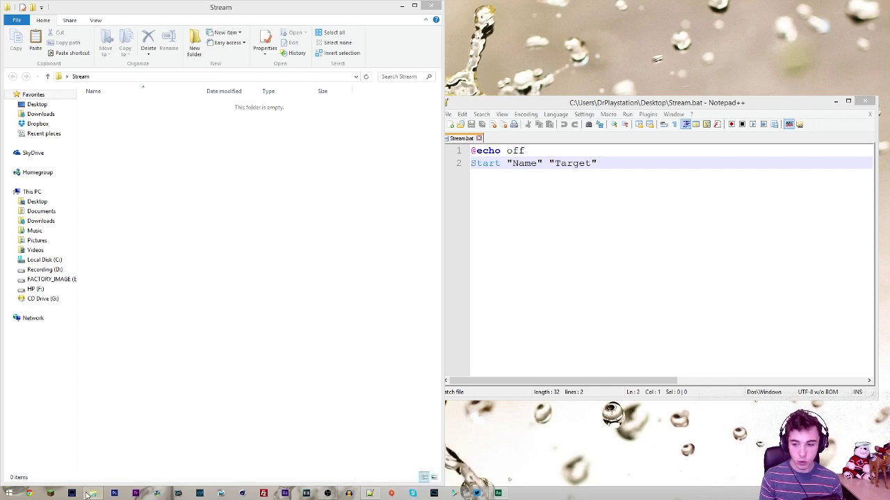
pyautogui.click(91, 493)
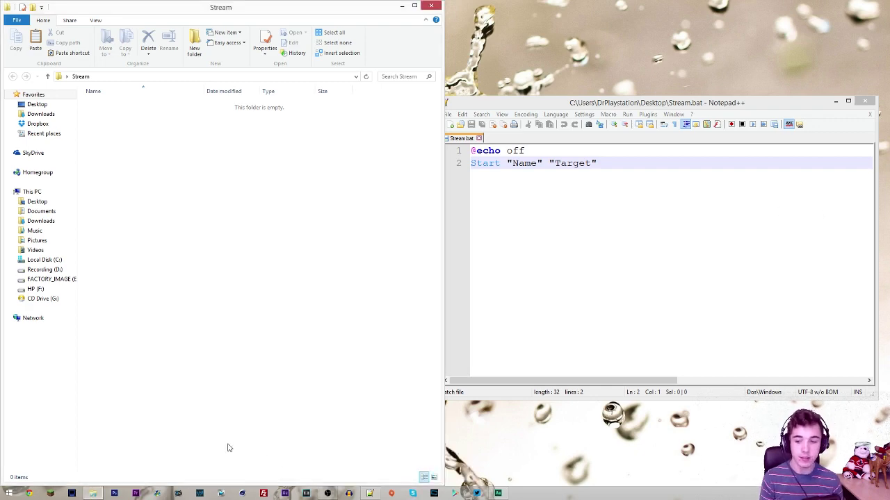
pyautogui.rightClick(93, 493)
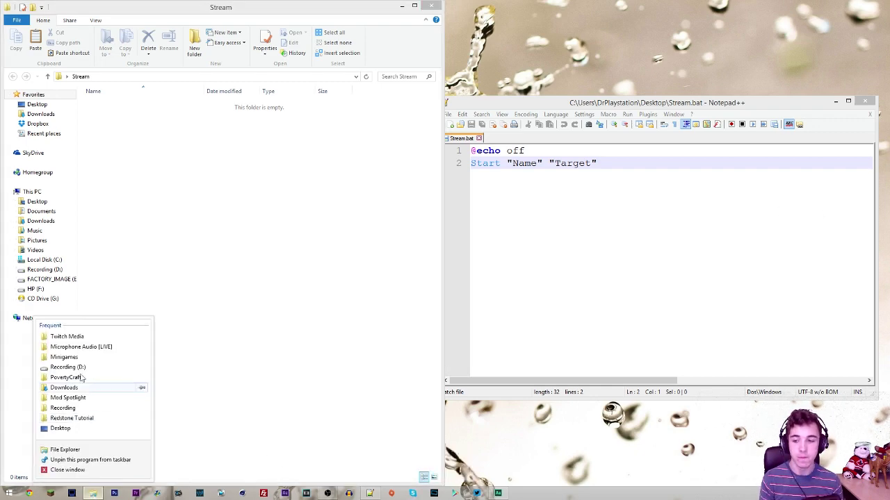
pyautogui.click(61, 428)
pyautogui.moveTo(677, 130); pyautogui.dragTo(889, 136)
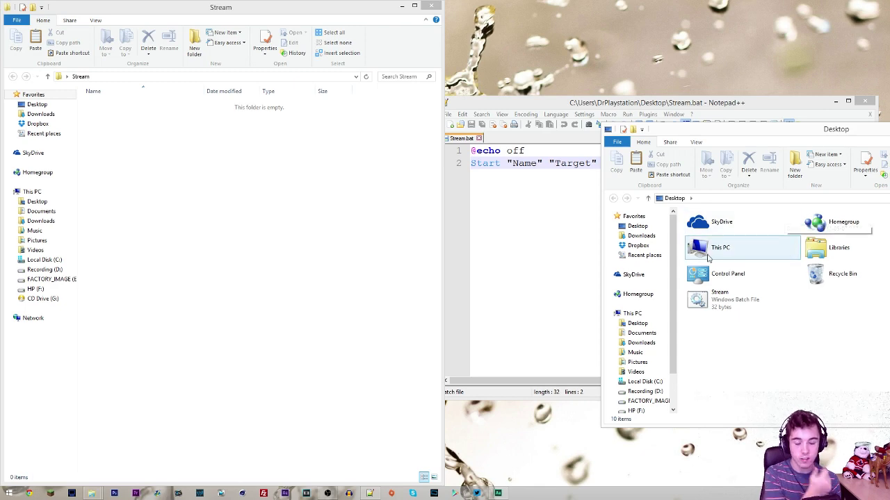
# - Browse through This PC and Local Disk (C:) to the Program Files (x86) folder
pyautogui.click(638, 323)
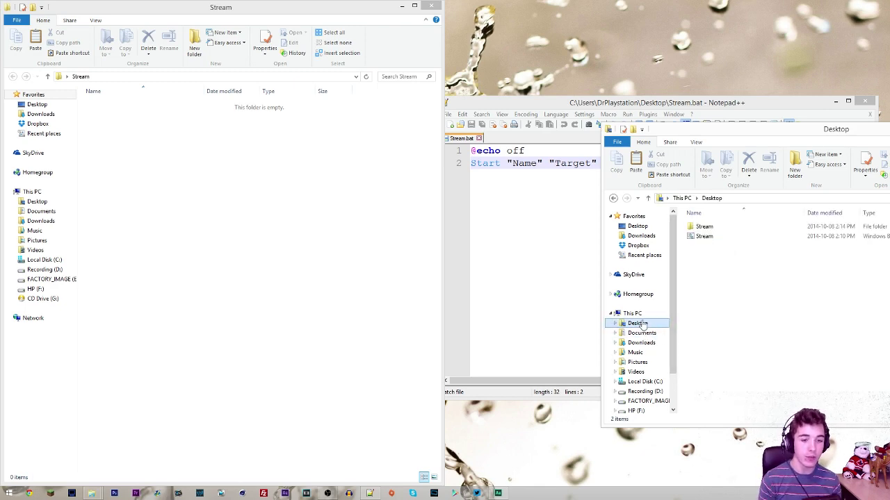
pyautogui.click(638, 314)
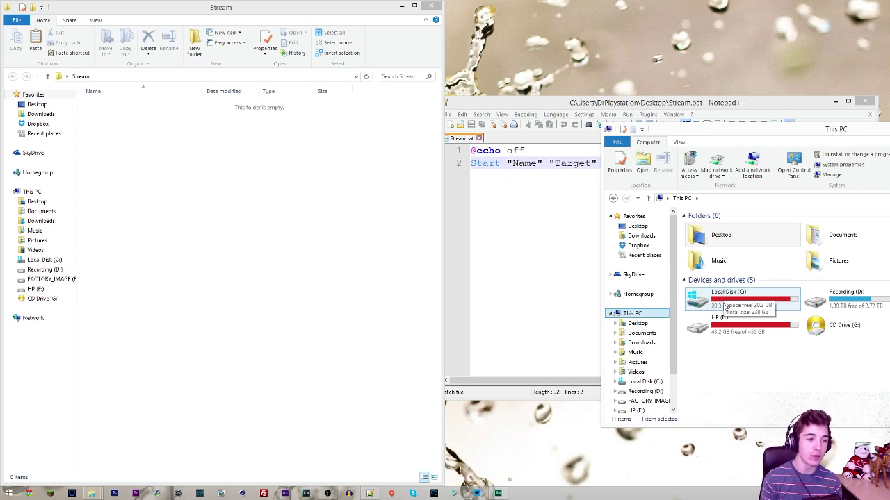
pyautogui.doubleClick(735, 306)
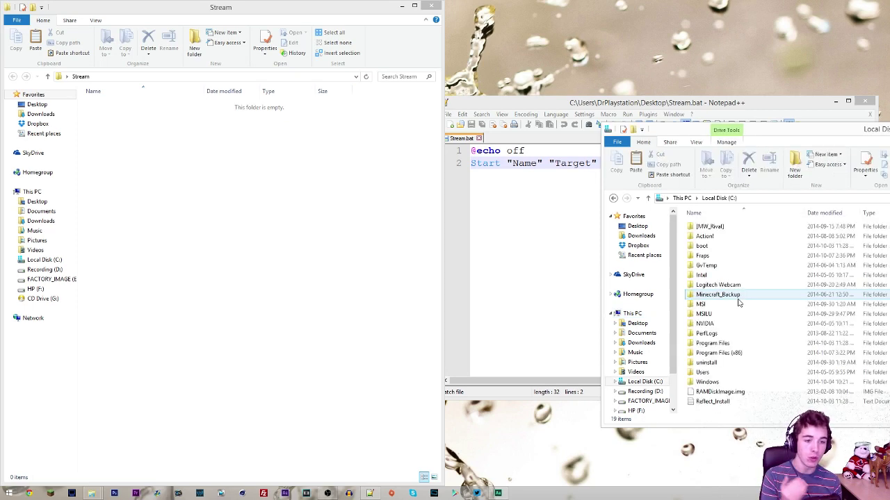
pyautogui.click(723, 285)
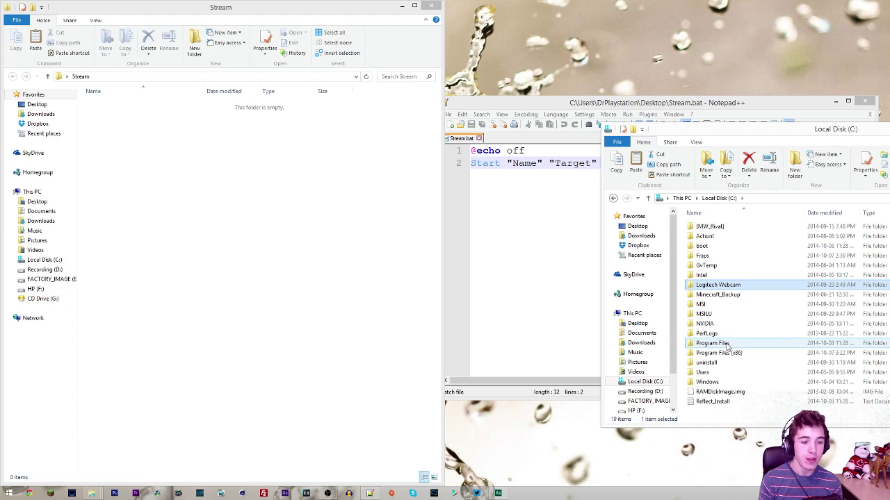
pyautogui.doubleClick(728, 353)
# - Look inside the Skype folder and its Browser and Phone subfolders for the program, and return to Program Files (x86)
pyautogui.click(709, 305)
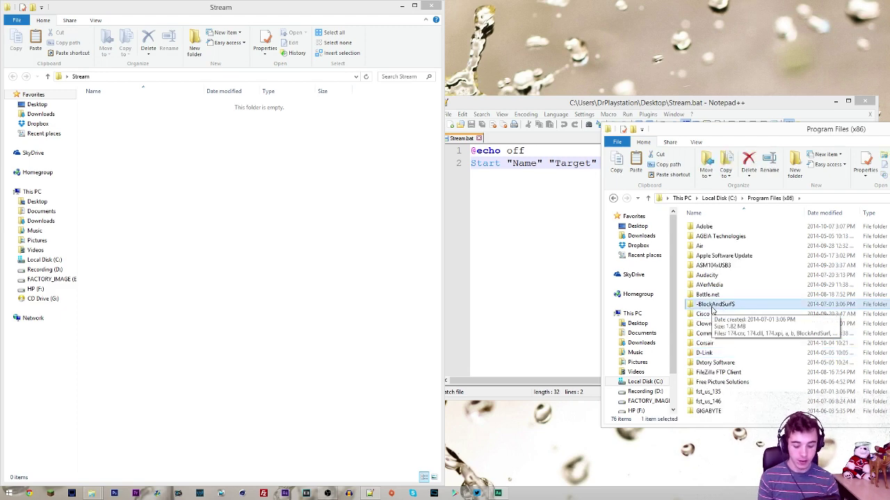
pyautogui.scroll(-10, 710, 310)
pyautogui.doubleClick(710, 311)
pyautogui.doubleClick(705, 227)
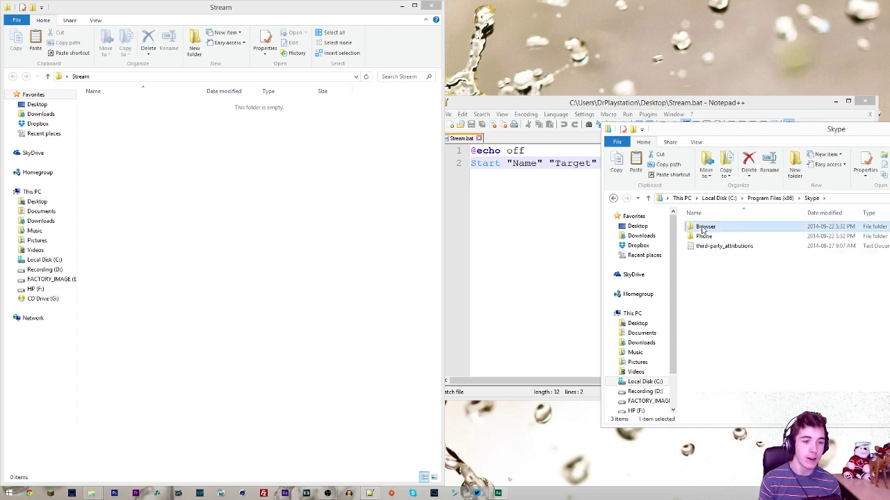
pyautogui.click(811, 198)
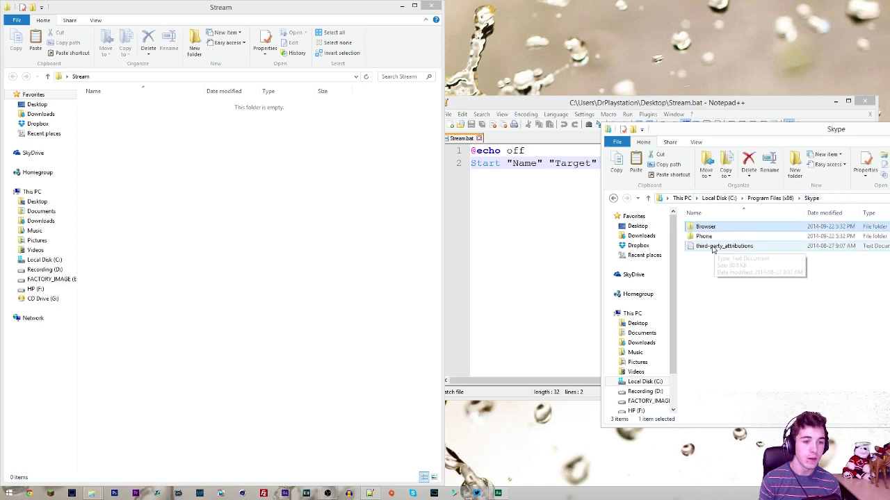
pyautogui.click(703, 238)
pyautogui.click(793, 199)
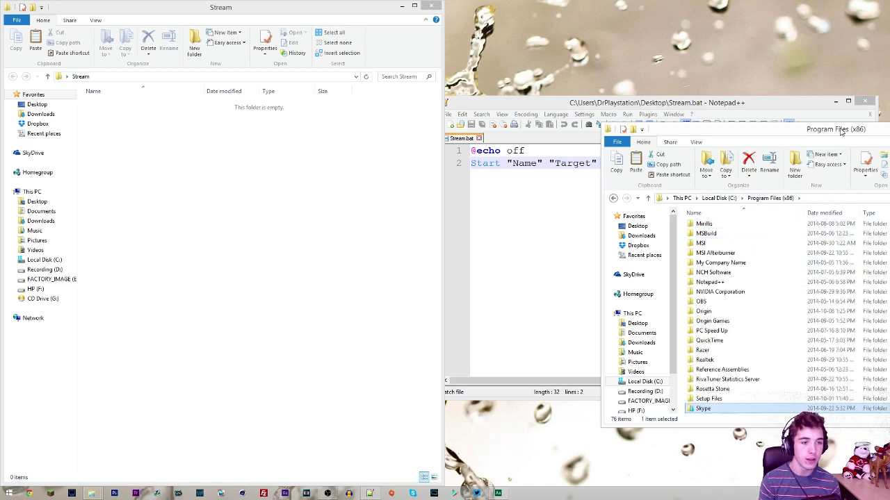
# - Search Windows for Skype for desktop, open its file location and move that window next to the Stream folder
pyautogui.press('super+s')
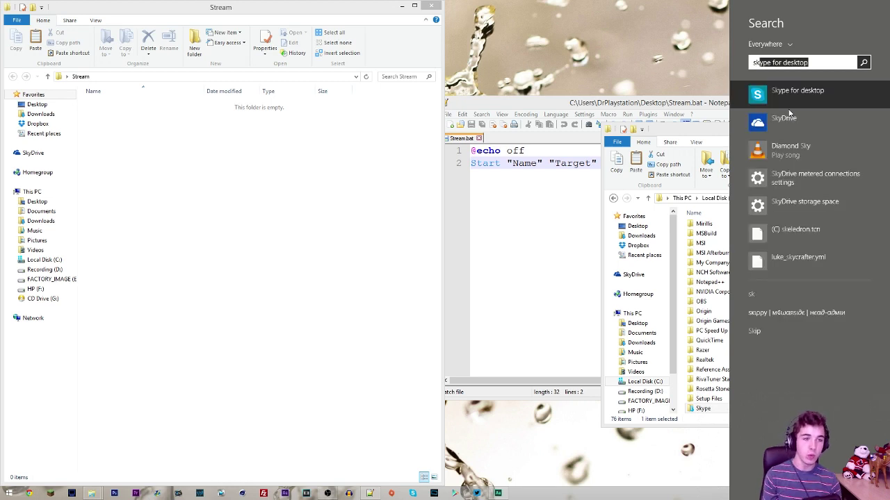
pyautogui.rightClick(809, 104)
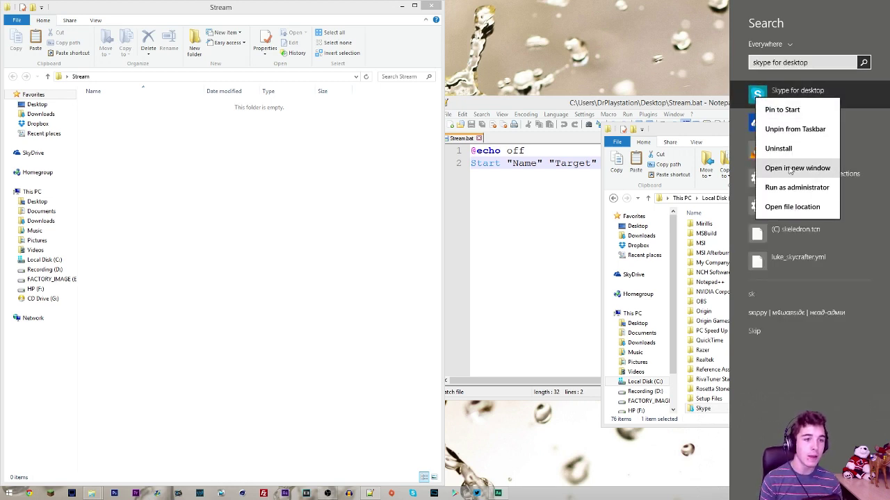
pyautogui.click(807, 207)
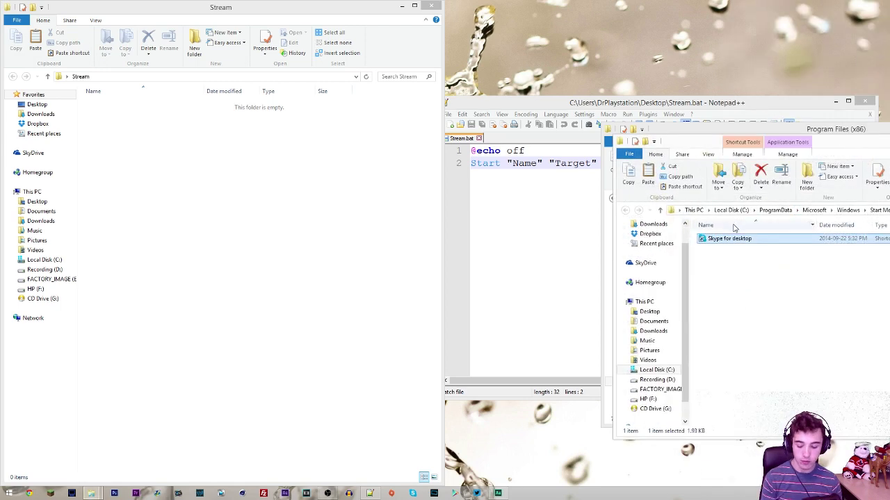
pyautogui.press('super+s')
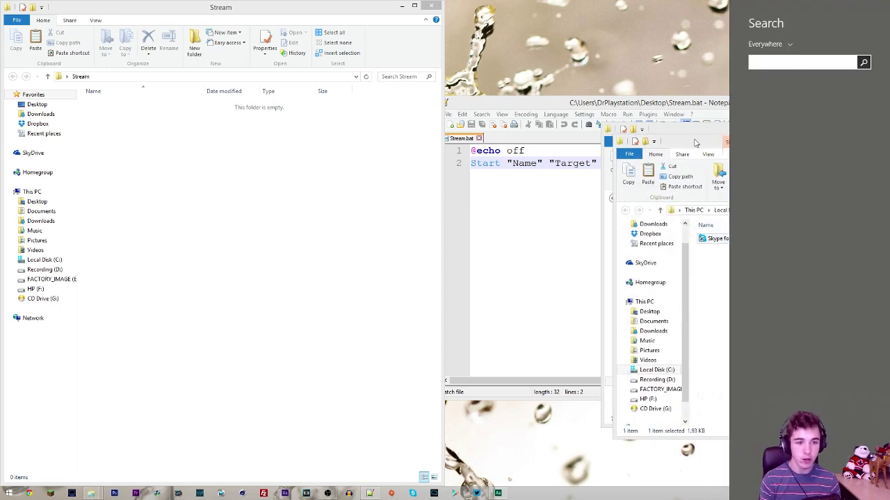
pyautogui.click(695, 142)
pyautogui.moveTo(844, 144); pyautogui.dragTo(656, 111)
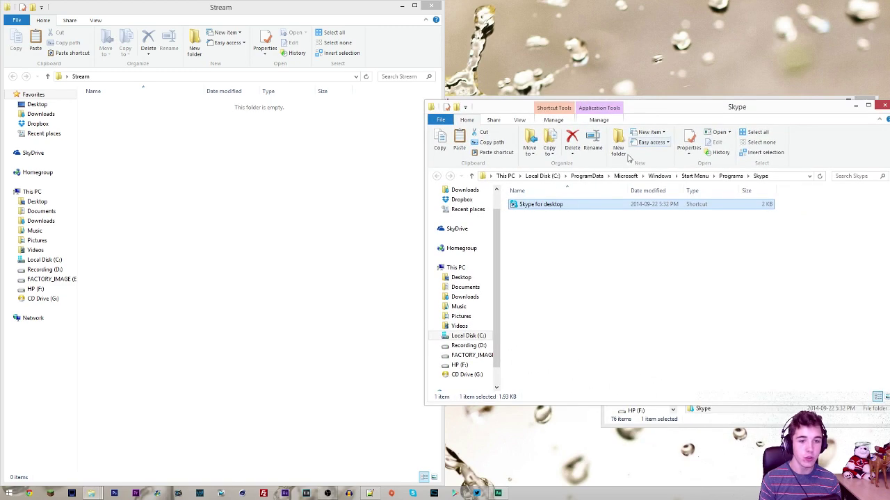
# - Create a desktop shortcut to Skype for desktop and move it into the Stream folder, shifting that folder's window off the desktop icons
pyautogui.rightClick(549, 206)
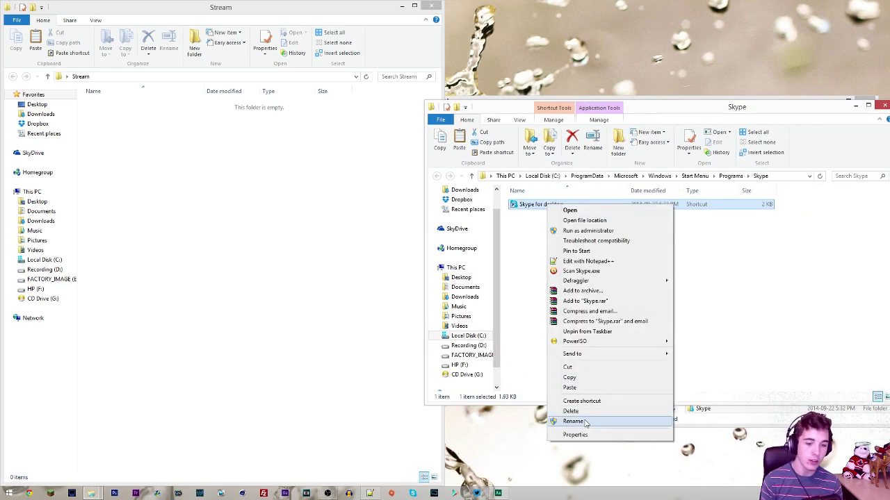
pyautogui.click(577, 400)
pyautogui.click(480, 248)
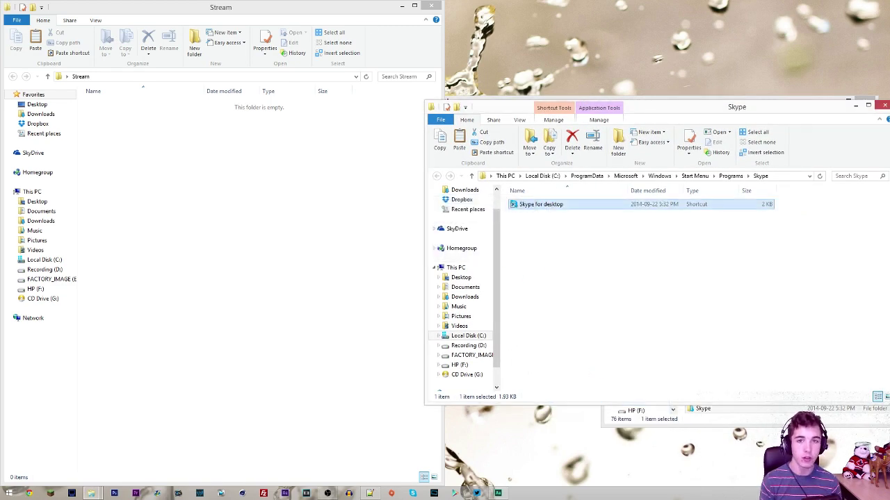
pyautogui.click(340, 9)
pyautogui.press('super+Right')
pyautogui.press('super+Right')
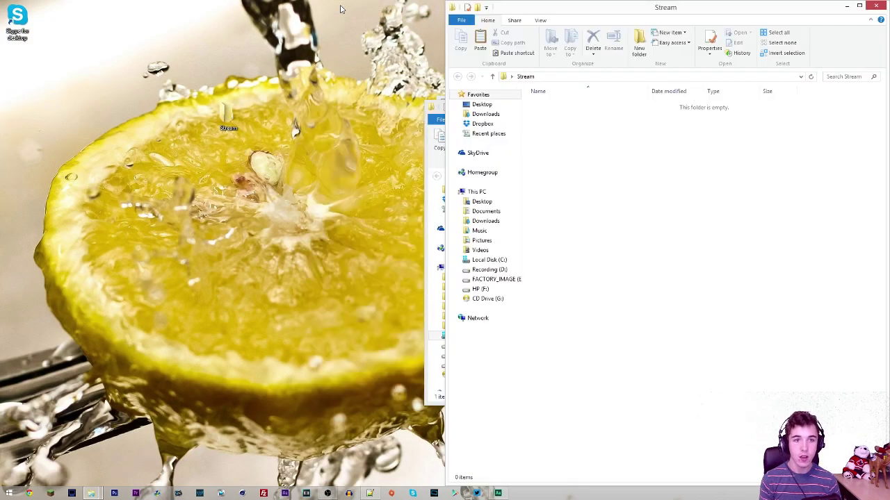
pyautogui.moveTo(18, 22); pyautogui.dragTo(534, 230)
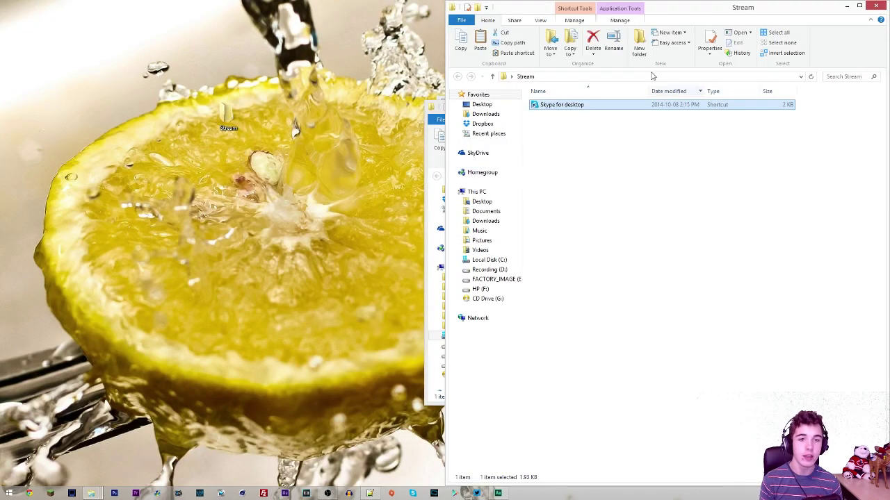
# - Search Windows for "tea", open the file location of TeamSpeak 3 Client and place its window beside the Stream folder
pyautogui.press('super+s')
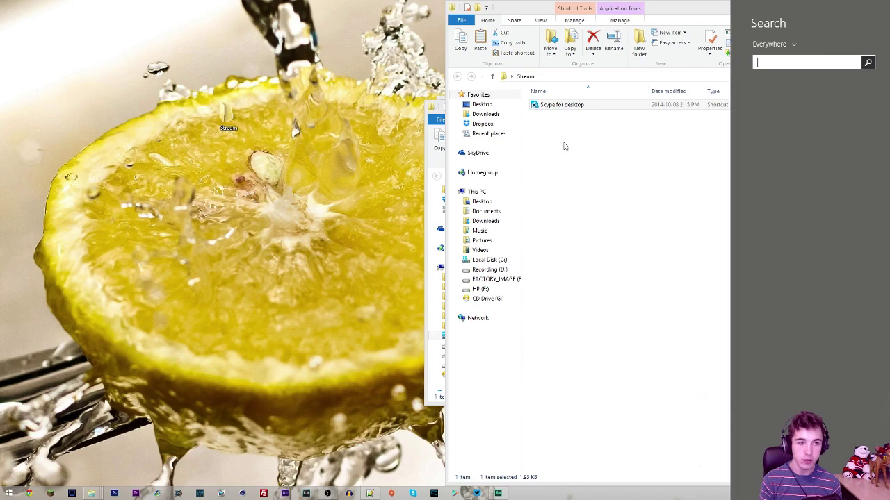
pyautogui.write('tea,')
pyautogui.press('BackSpace')
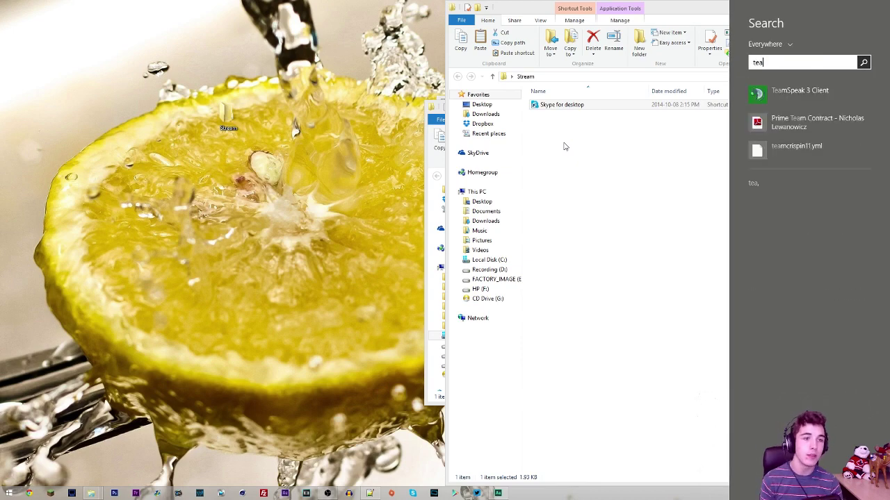
pyautogui.rightClick(781, 97)
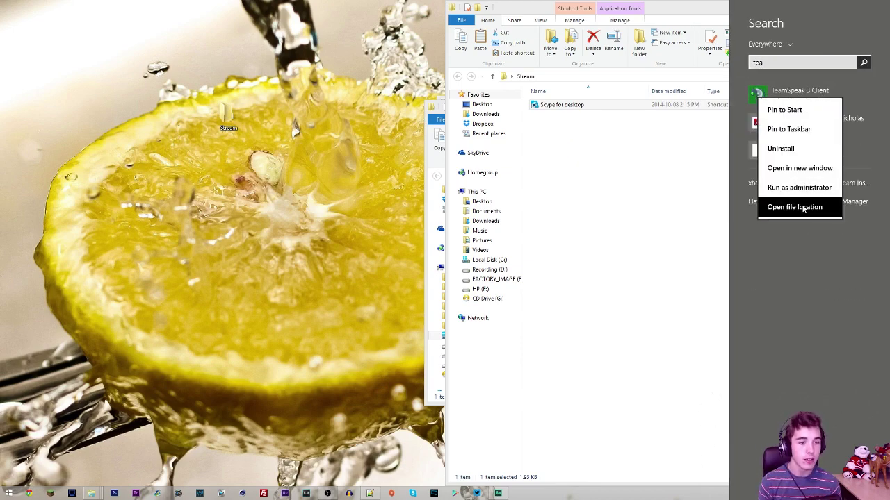
pyautogui.click(805, 206)
pyautogui.moveTo(681, 124); pyautogui.dragTo(234, 87)
# - Create a desktop shortcut to TeamSpeak 3 Client and move it into the Stream folder
pyautogui.rightClick(118, 182)
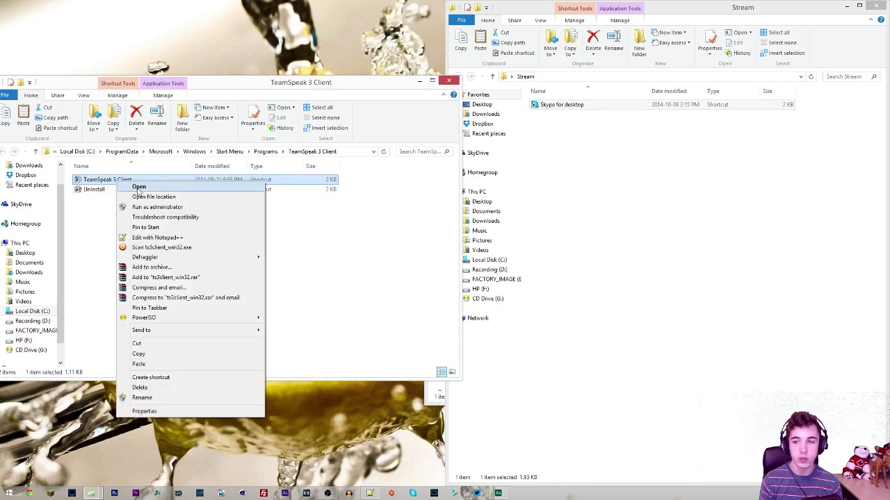
pyautogui.click(179, 379)
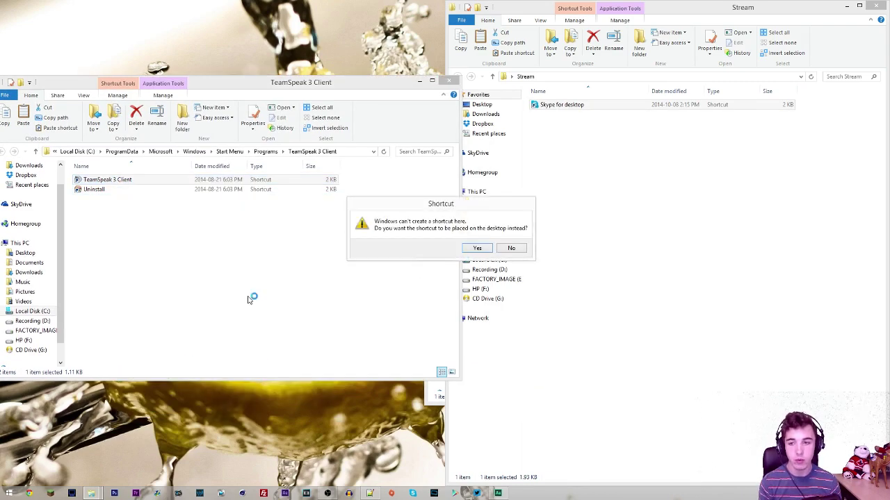
pyautogui.click(477, 248)
pyautogui.moveTo(17, 21); pyautogui.dragTo(590, 159)
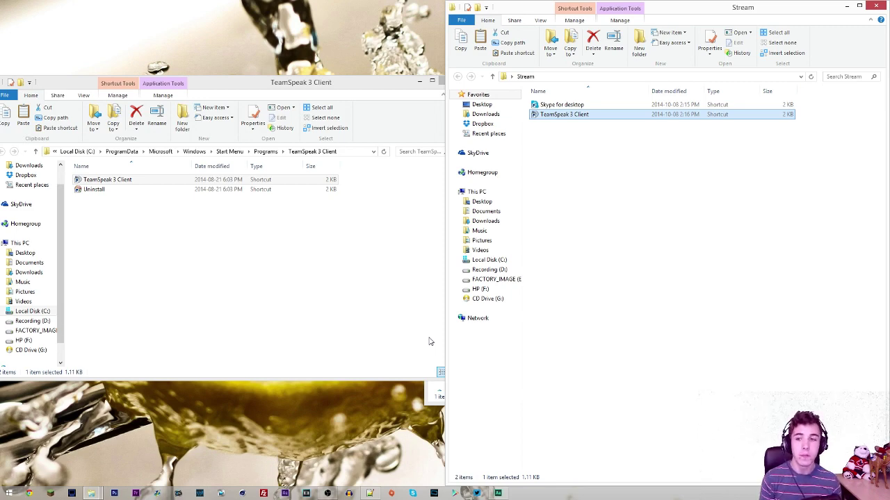
pyautogui.click(543, 155)
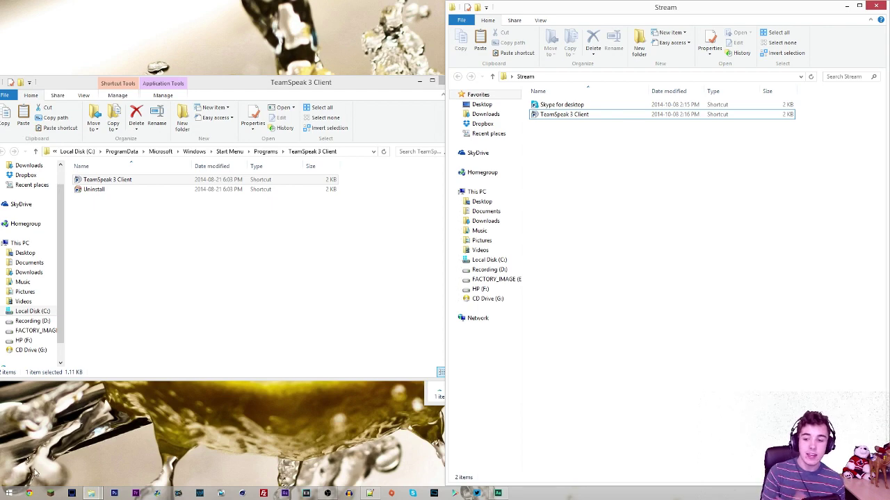
# - Open a new Google Chrome window and position it over the two folder windows with the Stream folder's shortcuts still in view
pyautogui.rightClick(29, 494)
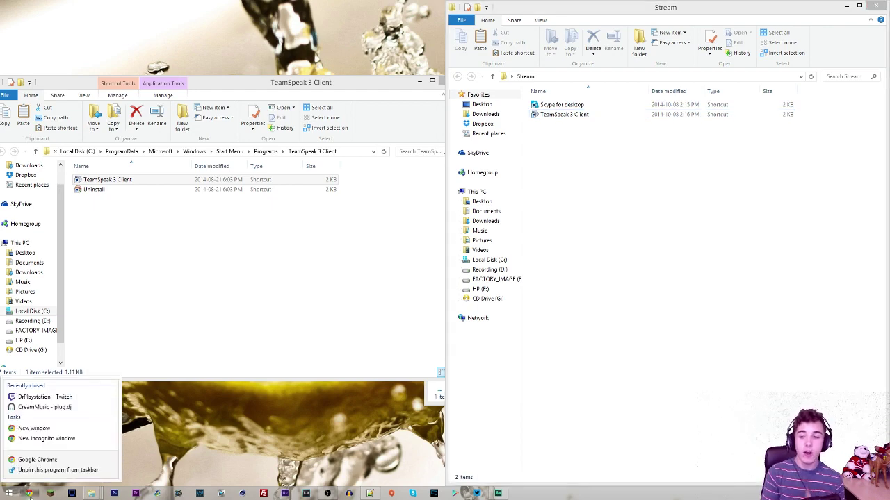
pyautogui.click(42, 429)
pyautogui.moveTo(326, 150); pyautogui.dragTo(413, 222)
pyautogui.click(564, 116)
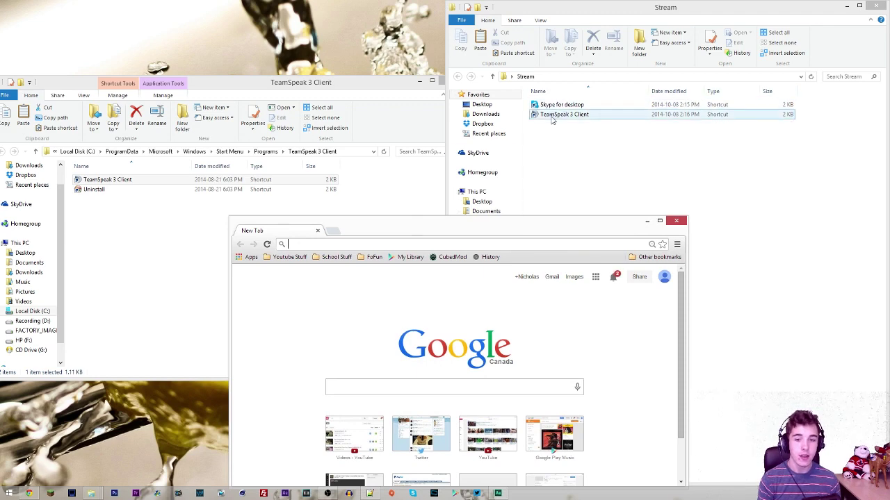
pyautogui.click(591, 152)
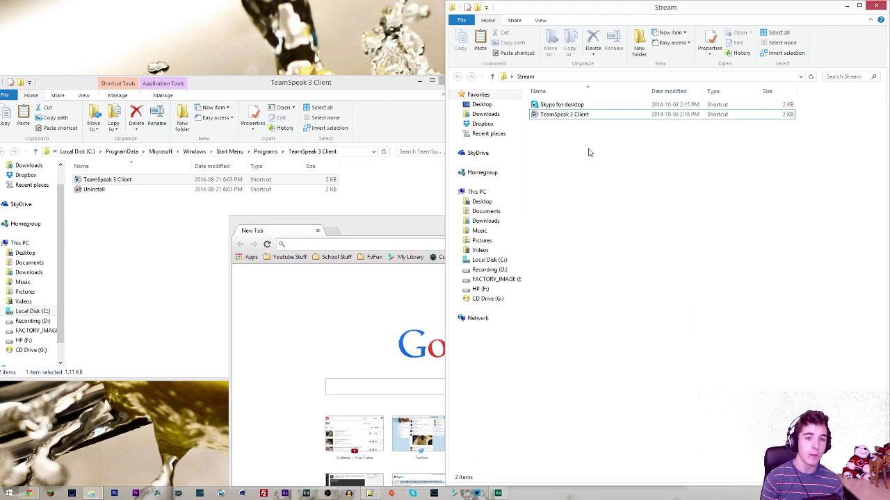
pyautogui.moveTo(397, 230); pyautogui.dragTo(330, 166)
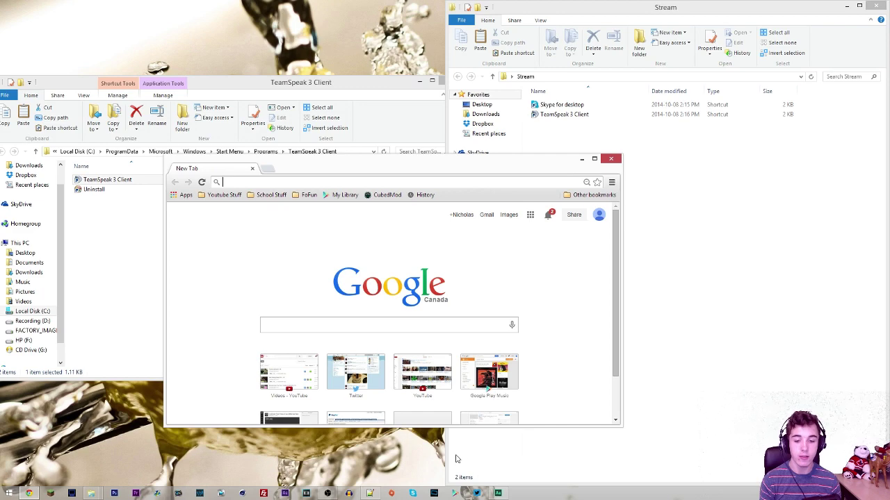
# - Reopen the recently closed CreamMusic plug.dj page and the Twitch chat page in separate Chrome tabs
pyautogui.rightClick(30, 494)
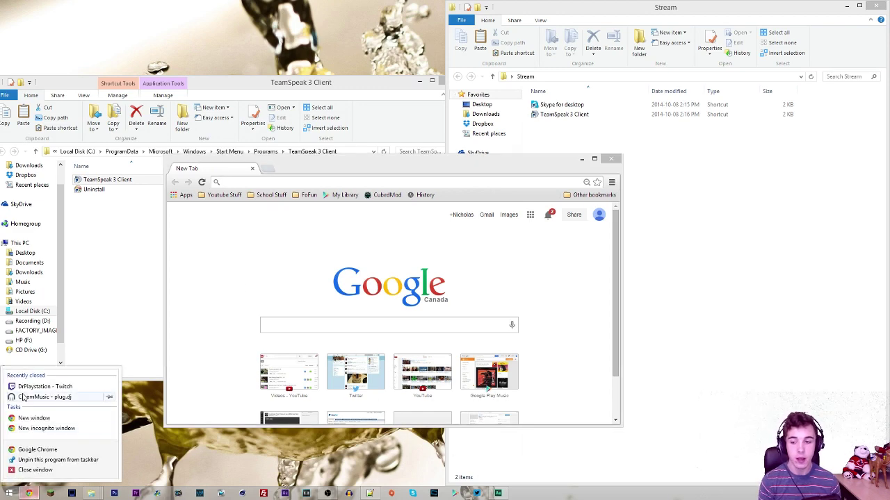
pyautogui.click(25, 398)
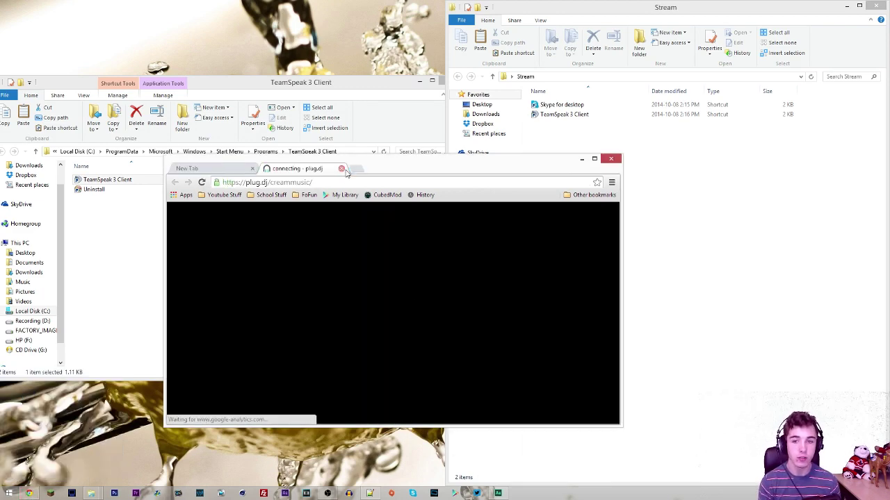
pyautogui.click(612, 182)
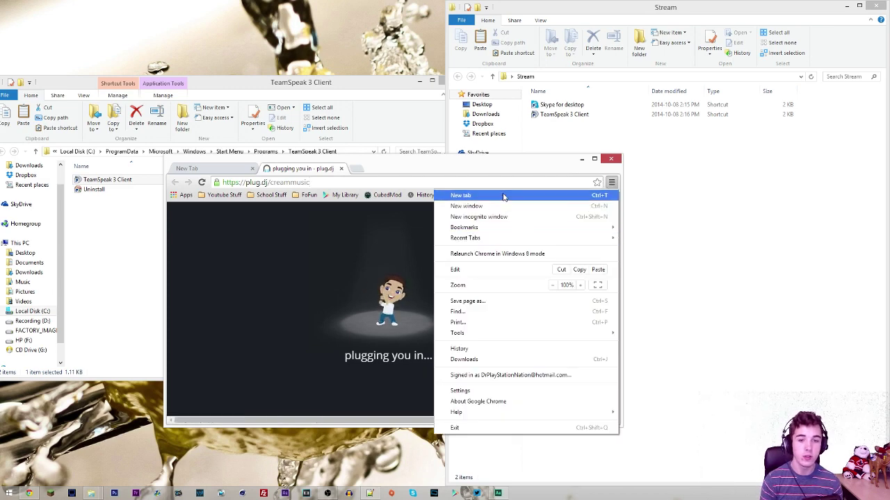
pyautogui.click(550, 190)
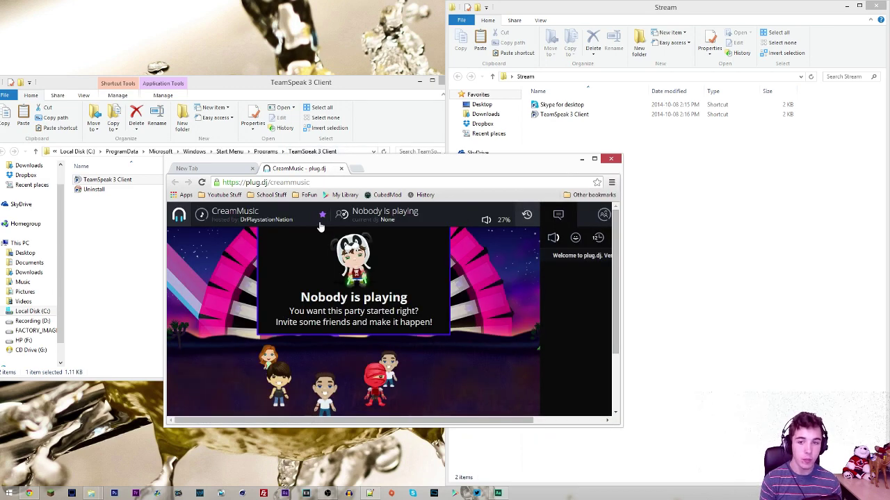
pyautogui.rightClick(30, 494)
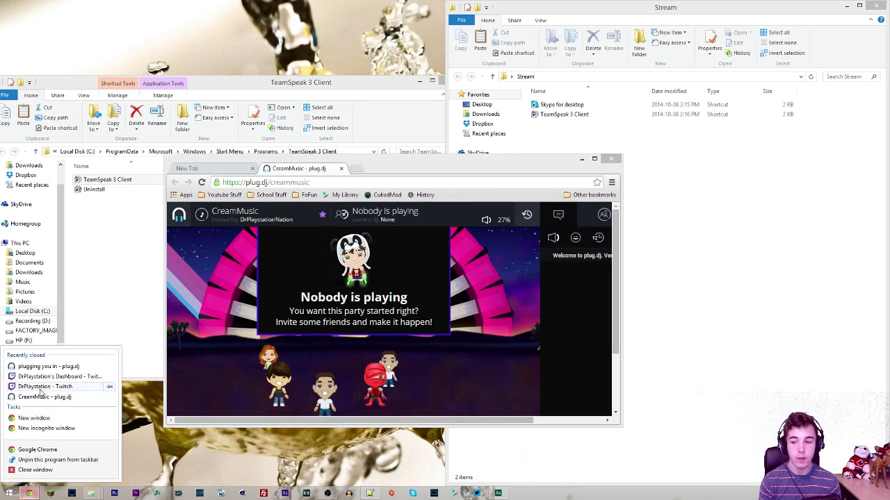
pyautogui.click(43, 393)
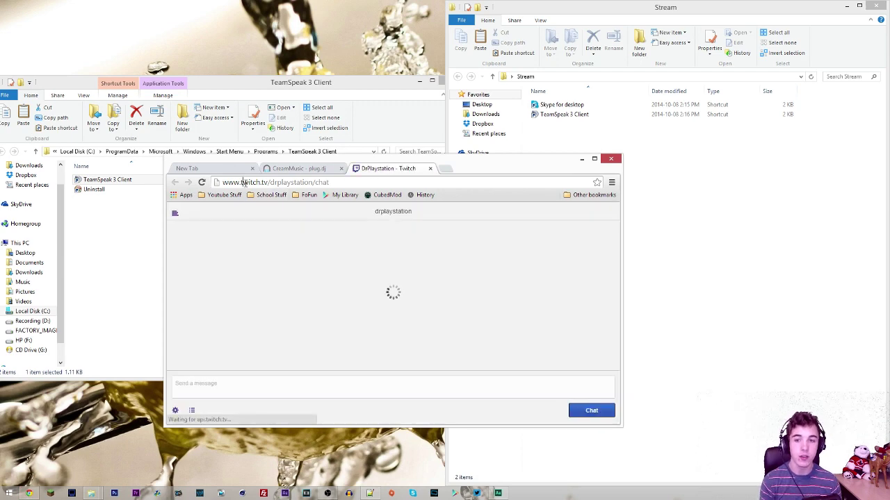
# - Highlight the parts of the Twitch page's address, ending with the /chat portion
pyautogui.click(276, 185)
pyautogui.click(271, 184)
pyautogui.moveTo(240, 183); pyautogui.dragTo(278, 182)
pyautogui.click(291, 183)
pyautogui.moveTo(288, 184); pyautogui.dragTo(349, 186)
pyautogui.click(312, 184)
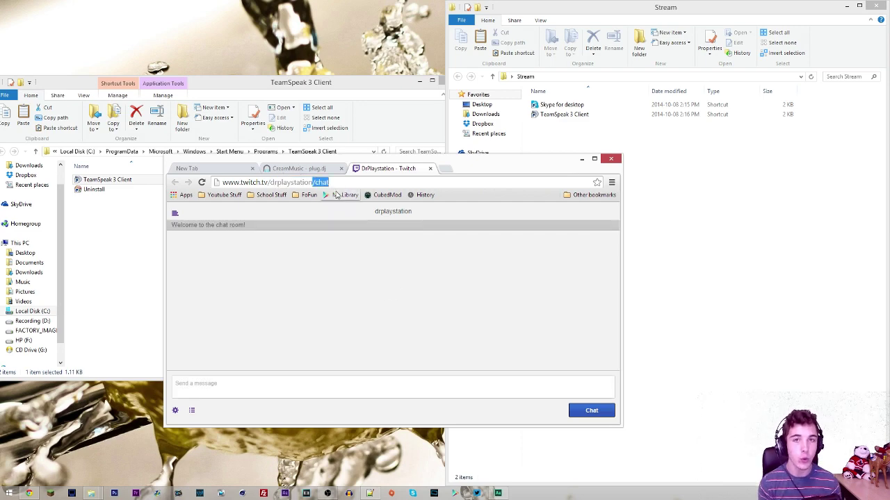
# - Create a desktop application shortcut to the CreamMusic plug.dj page, close its app window and move the shortcut into the Stream folder
pyautogui.click(316, 170)
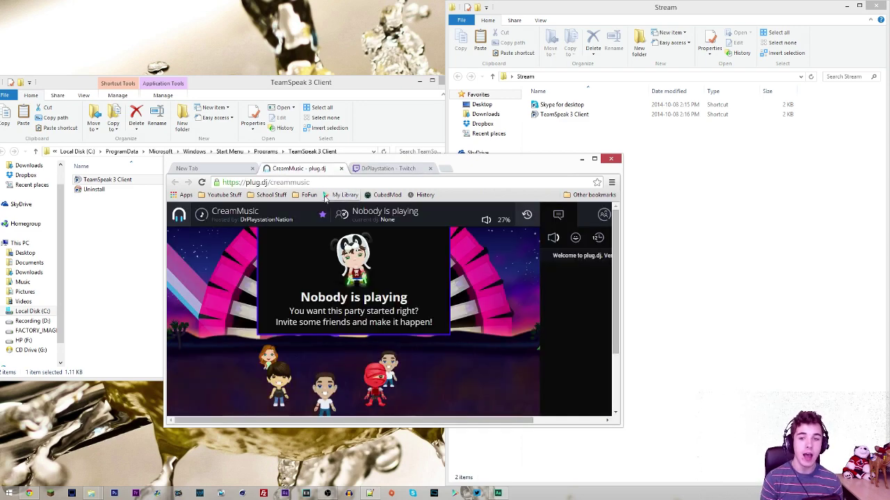
pyautogui.click(612, 183)
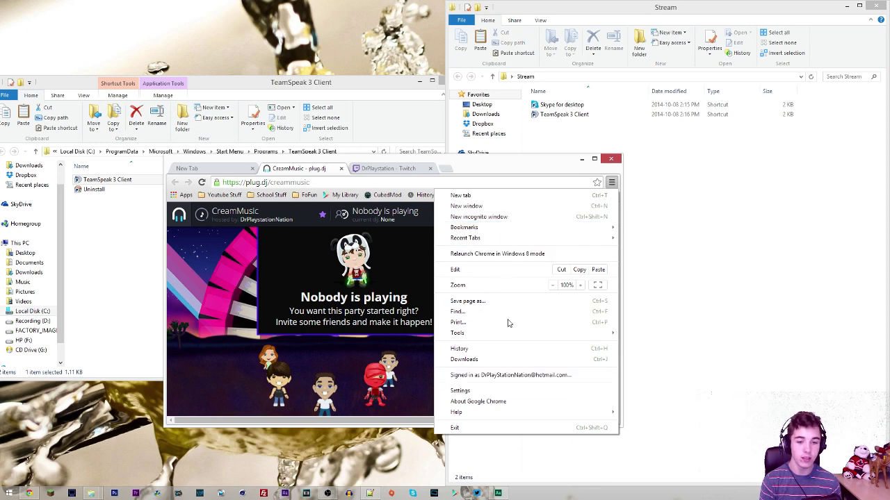
pyautogui.moveTo(504, 335)
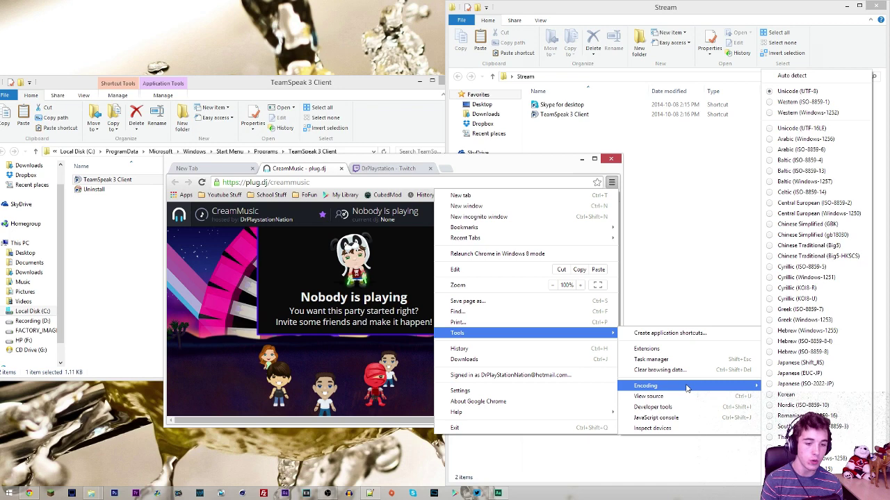
pyautogui.click(670, 334)
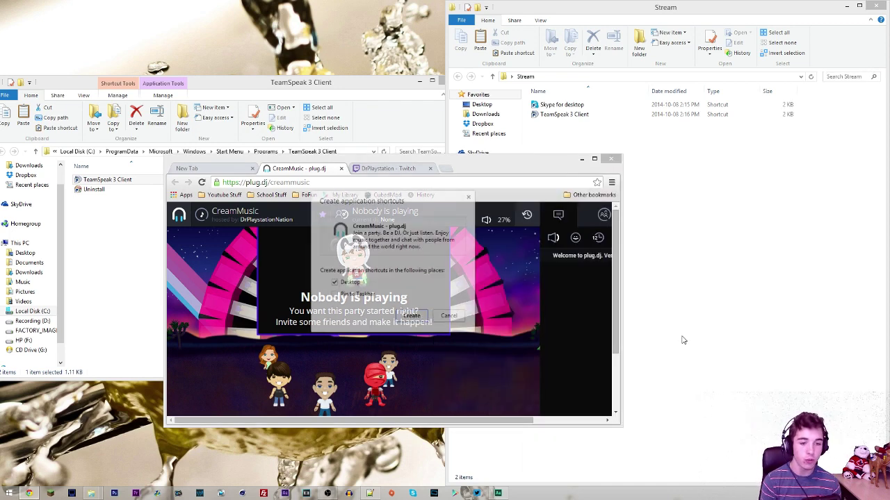
pyautogui.click(411, 317)
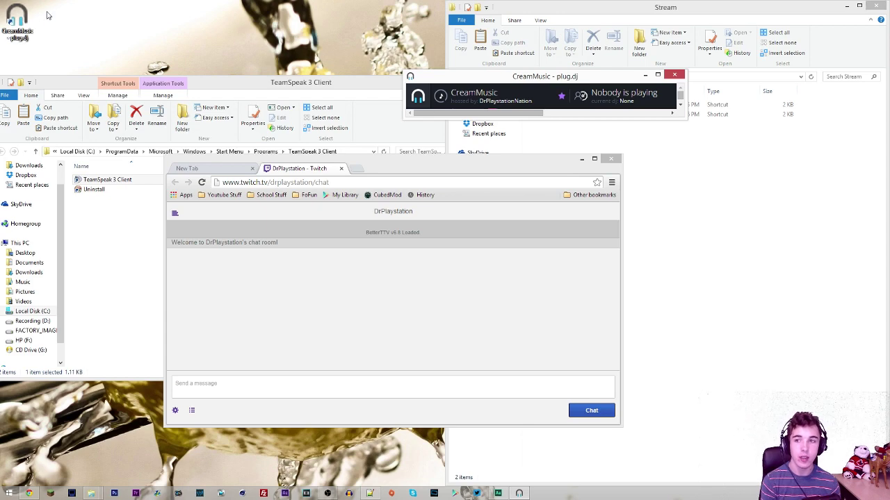
pyautogui.click(674, 74)
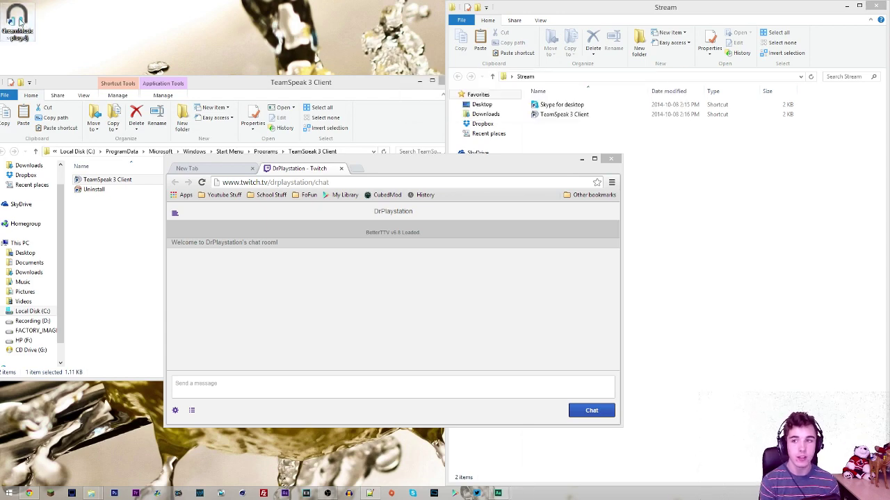
pyautogui.moveTo(18, 23); pyautogui.dragTo(758, 187)
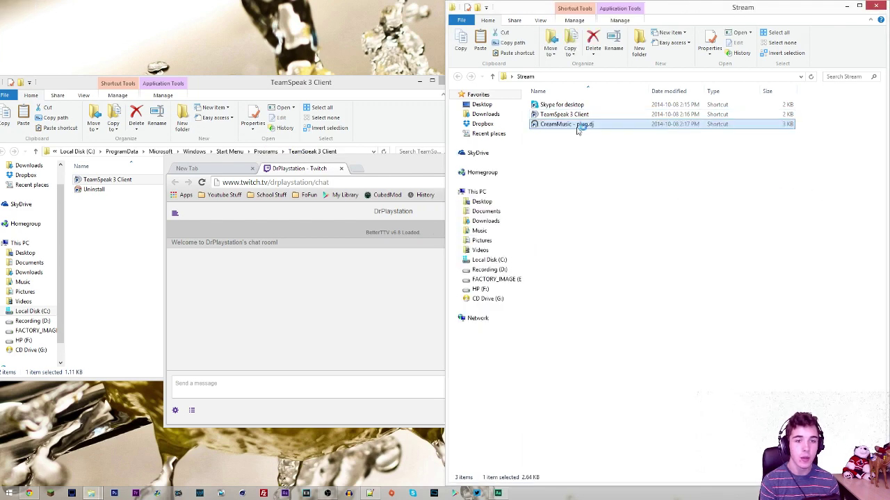
# - Test the CreamMusic plug.dj shortcut from the Stream folder, look across its window and close it
pyautogui.doubleClick(577, 124)
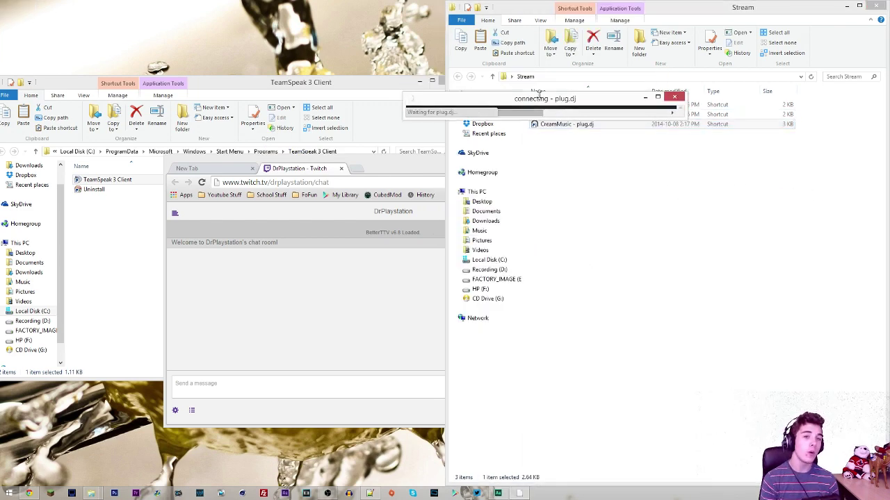
pyautogui.moveTo(544, 68); pyautogui.dragTo(478, 148)
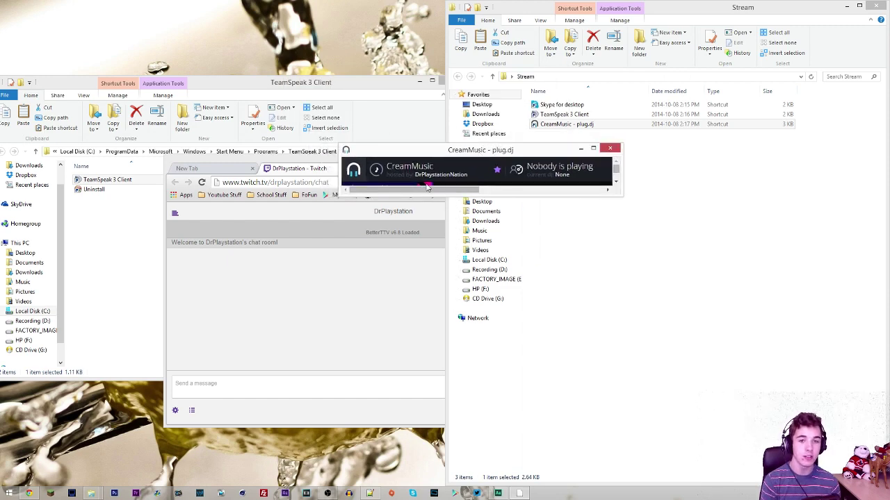
pyautogui.moveTo(426, 192); pyautogui.dragTo(504, 189)
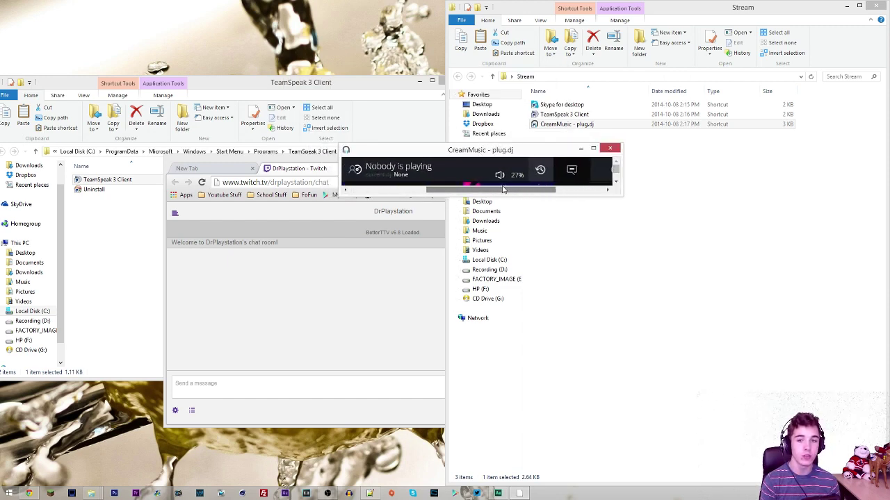
pyautogui.click(610, 148)
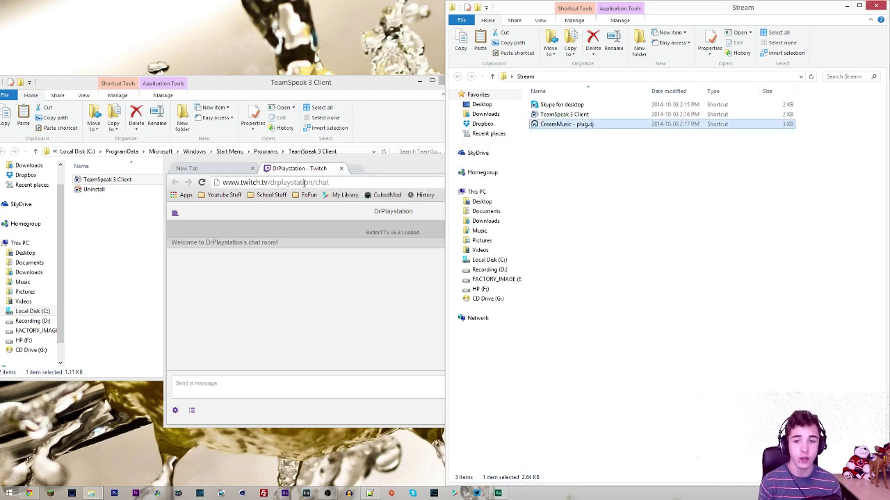
# - Create a desktop application shortcut to the Twitch chat page, move it into the Stream folder and close the chat's app window
pyautogui.click(308, 173)
pyautogui.click(611, 182)
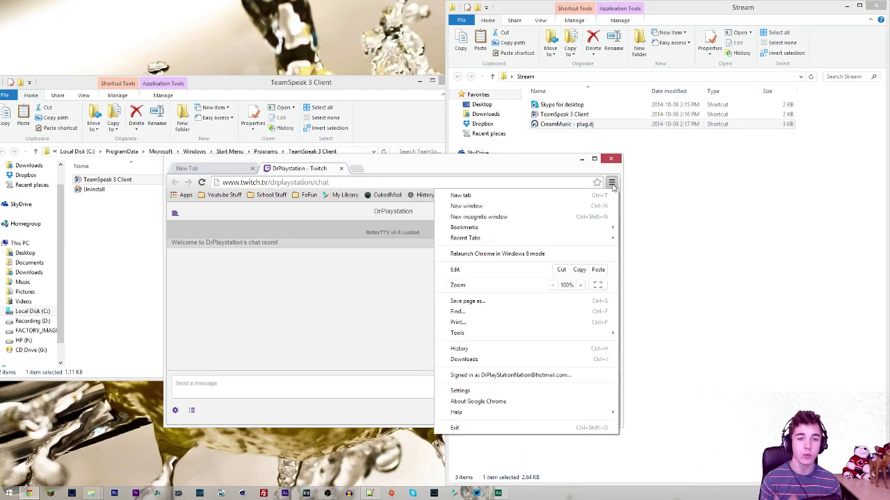
pyautogui.moveTo(521, 333)
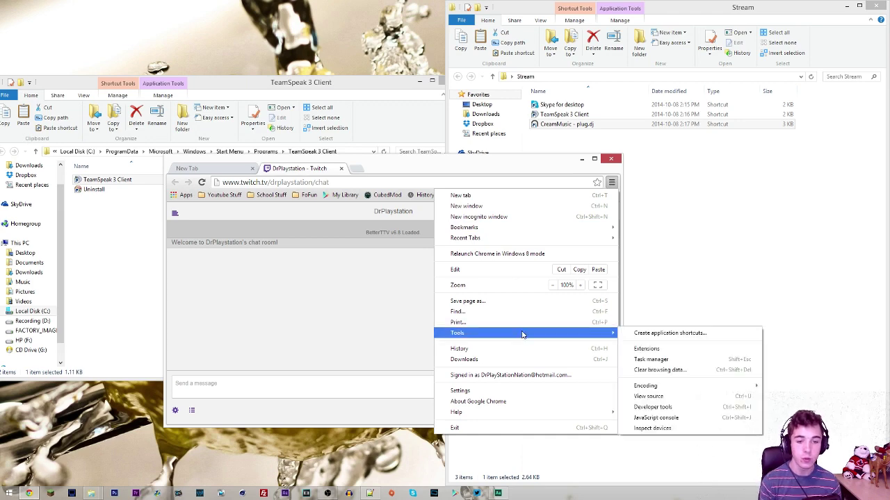
pyautogui.click(663, 337)
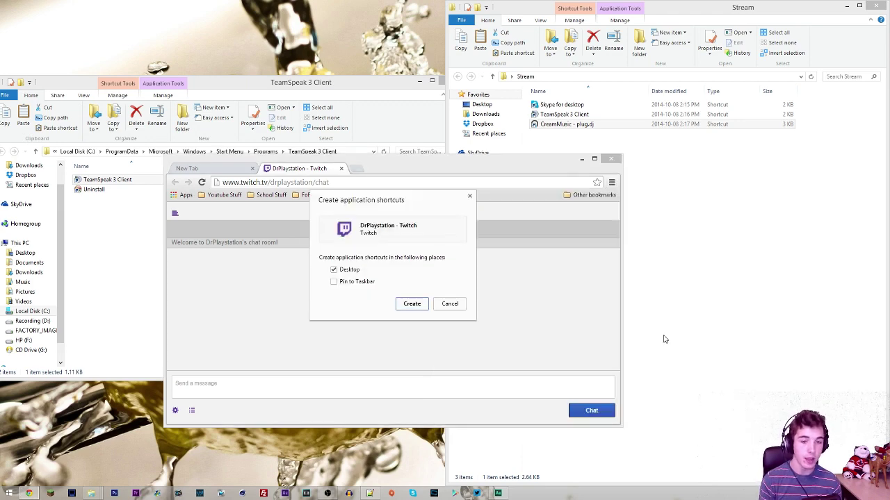
pyautogui.click(419, 306)
pyautogui.moveTo(689, 130); pyautogui.dragTo(252, 92)
pyautogui.moveTo(18, 21); pyautogui.dragTo(657, 137)
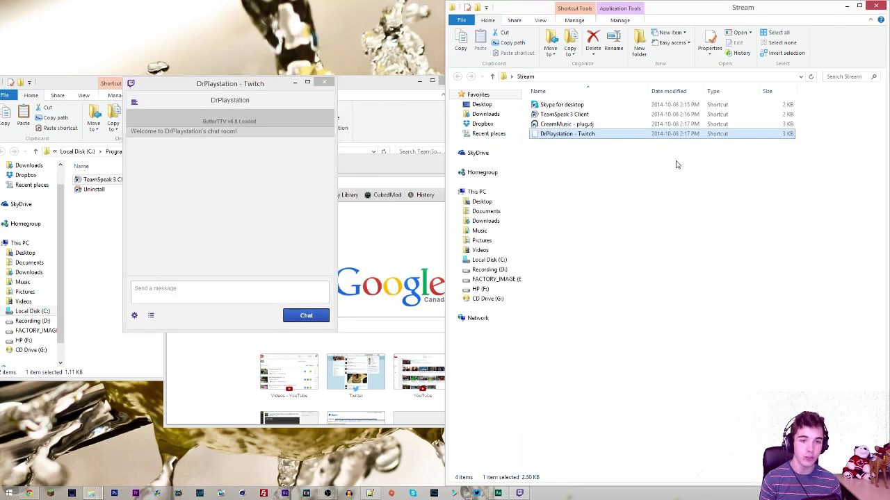
pyautogui.click(324, 82)
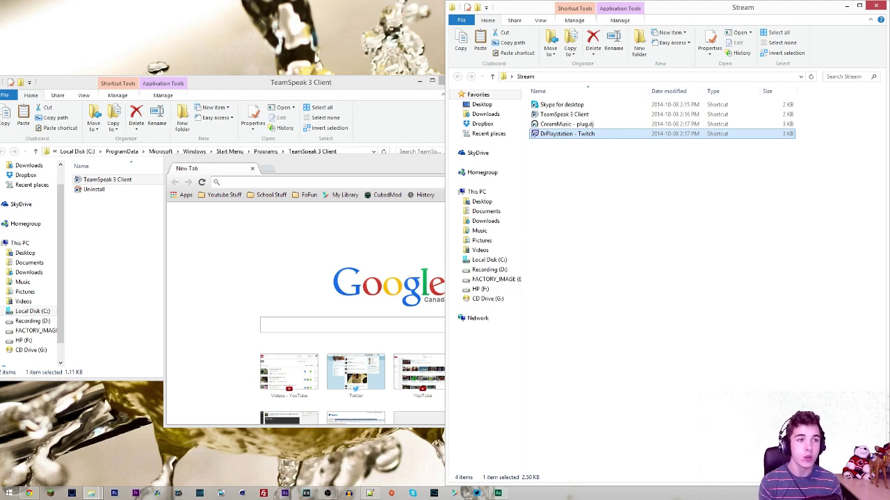
# - Close the Stream folder, Chrome, TeamSpeak 3 Client and Skype windows
pyautogui.click(877, 5)
pyautogui.click(612, 167)
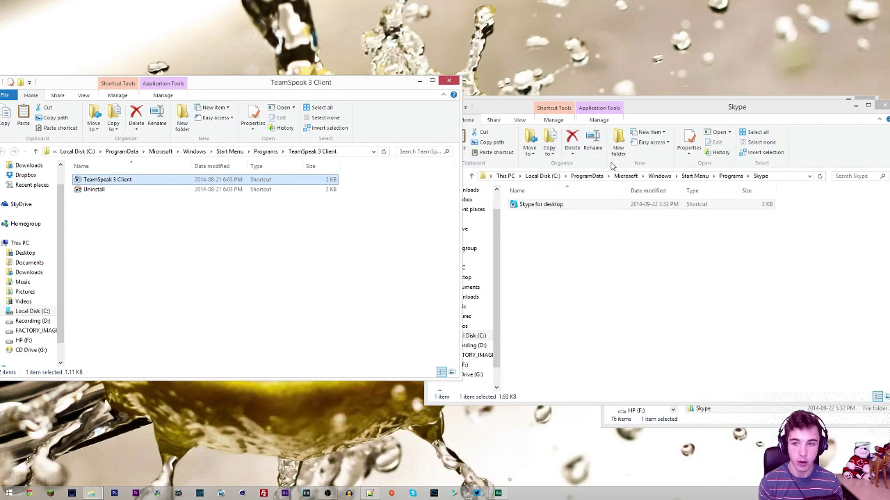
pyautogui.click(450, 80)
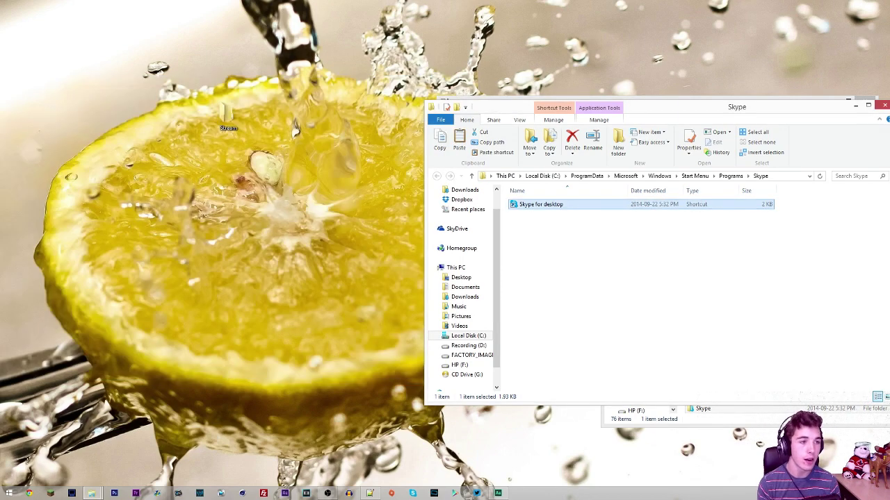
pyautogui.click(884, 105)
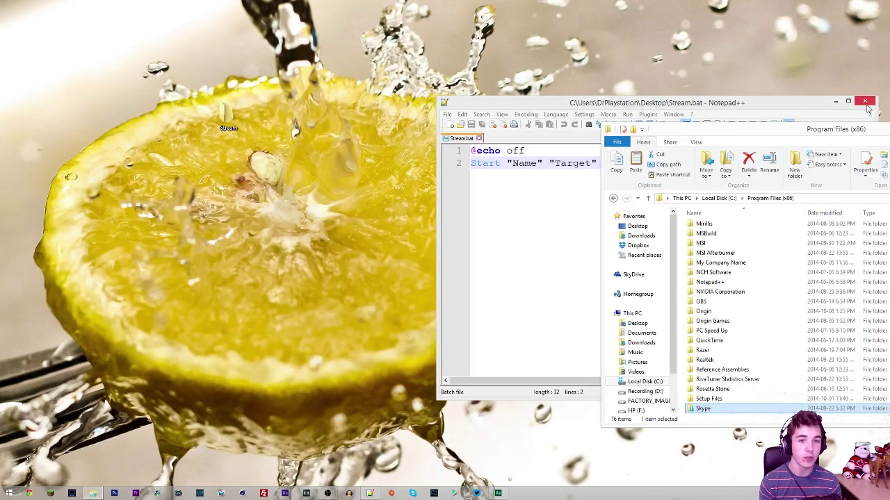
# - Reposition the Stream.bat editor window, reopen the Stream folder with all its shortcuts selected and place it clear of the code
pyautogui.moveTo(743, 105); pyautogui.dragTo(566, 187)
pyautogui.doubleClick(229, 115)
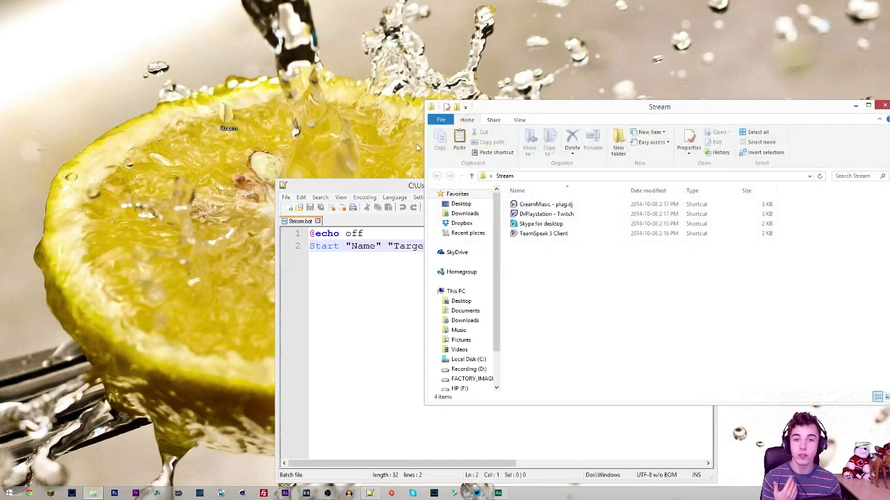
pyautogui.hotkey('ctrl', 'a')
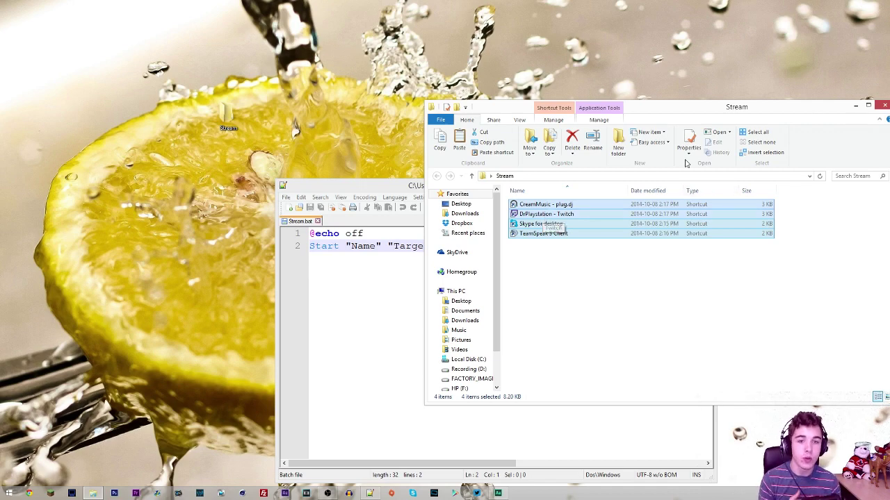
pyautogui.moveTo(640, 111); pyautogui.dragTo(699, 54)
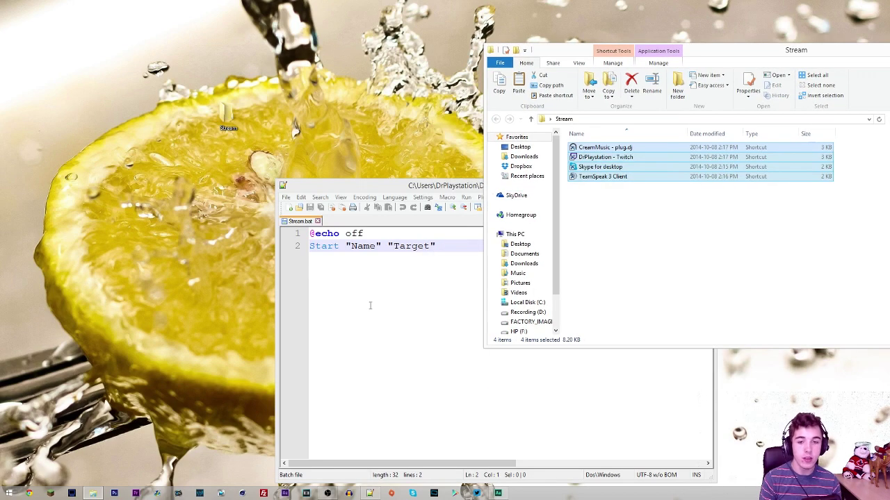
# - Copy the Start "Name" "Target" line in Stream.bat and paste it three times on new lines below
pyautogui.click(441, 246)
pyautogui.moveTo(440, 246); pyautogui.dragTo(267, 249)
pyautogui.hotkey('ctrl', 'c')
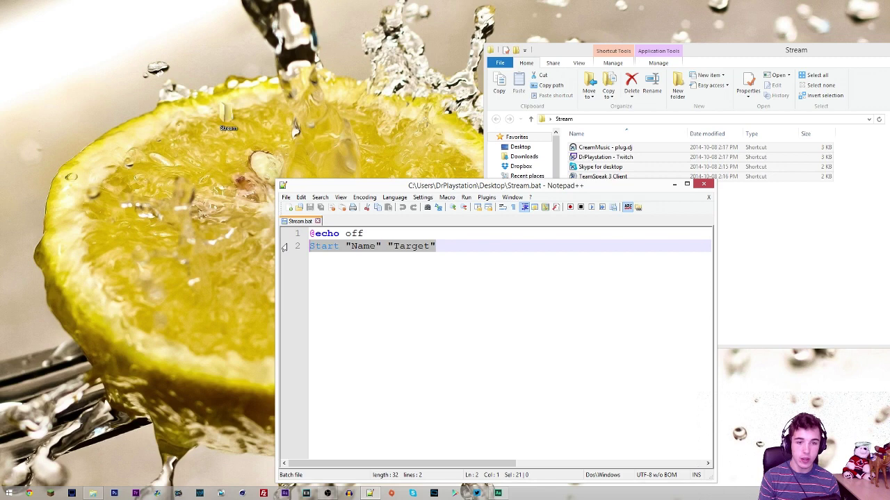
pyautogui.click(460, 251)
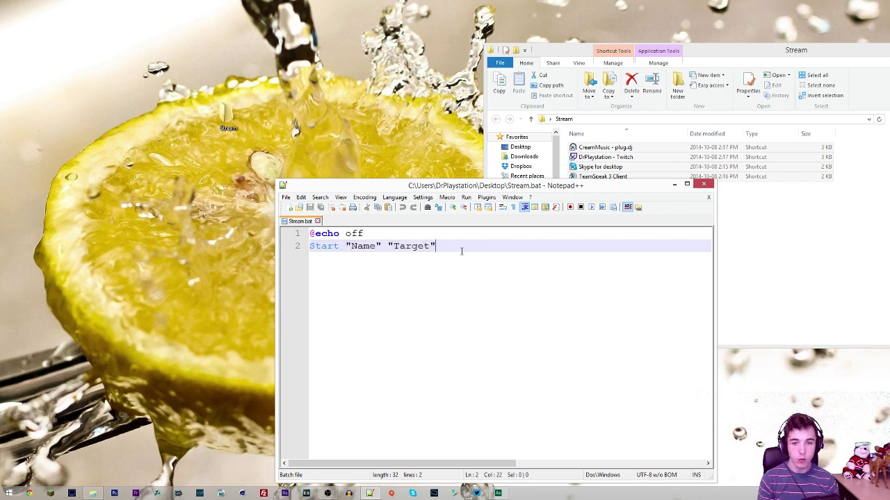
pyautogui.press('Return')
pyautogui.hotkey('ctrl', 'v')
pyautogui.press('Return')
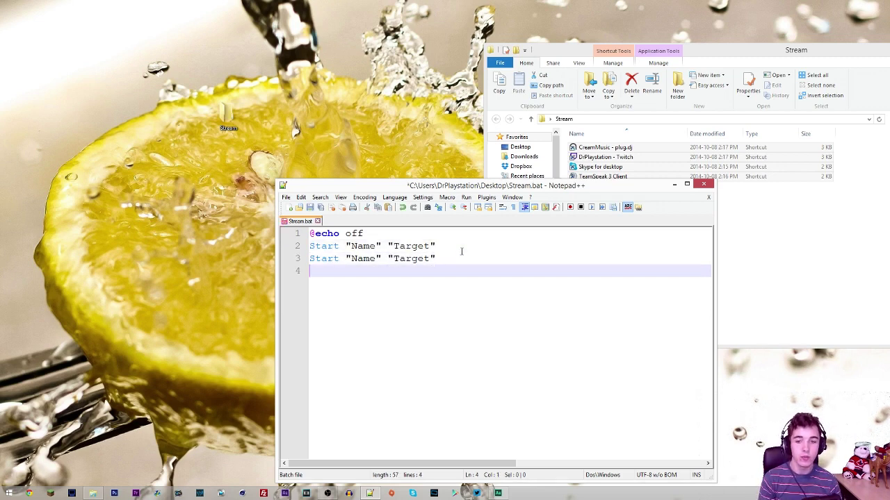
pyautogui.hotkey('ctrl', 'v')
pyautogui.press('Return')
pyautogui.hotkey('ctrl', 'v')
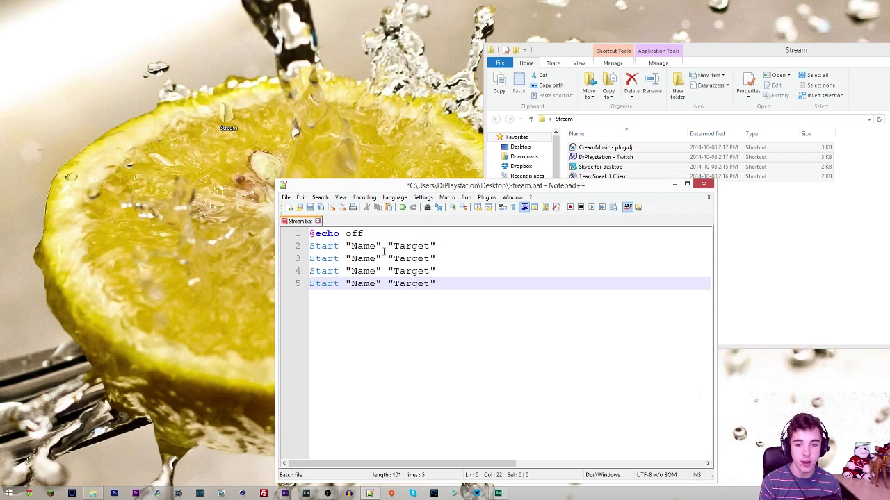
# - Replace the Name placeholder in the first Start line with PlugDJ
pyautogui.click(357, 246)
pyautogui.press('Left')
pyautogui.hotkey('shift', 'Right')
pyautogui.hotkey('shift', 'Right')
pyautogui.hotkey('shift', 'Right')
pyautogui.hotkey('shift', 'Right')
pyautogui.write('Pli')
pyautogui.write('ug')
pyautogui.press('BackSpace')
pyautogui.press('BackSpace')
pyautogui.press('BackSpace')
pyautogui.write('ugDJ')
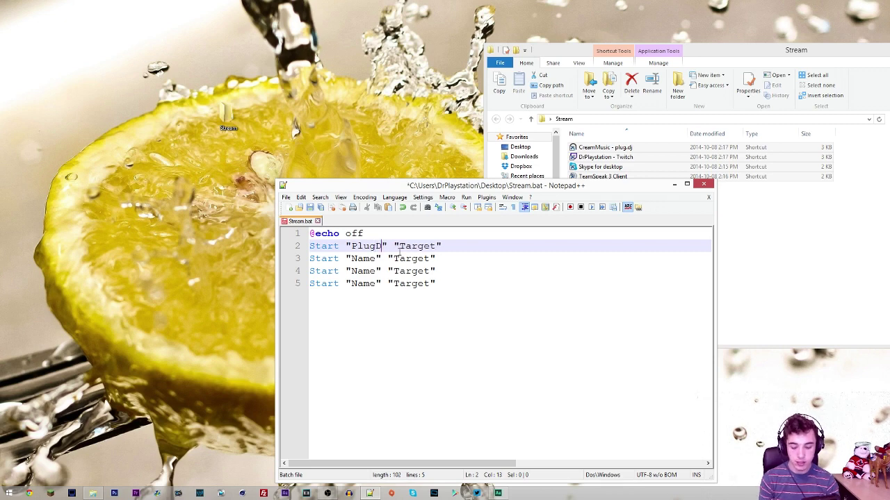
# - Replace the Name placeholder in the second Start line with TwitchChat
pyautogui.press('Down')
pyautogui.hotkey('shift', 'Left')
pyautogui.hotkey('shift', 'Left')
pyautogui.hotkey('shift', 'Left')
pyautogui.hotkey('shift', 'Left')
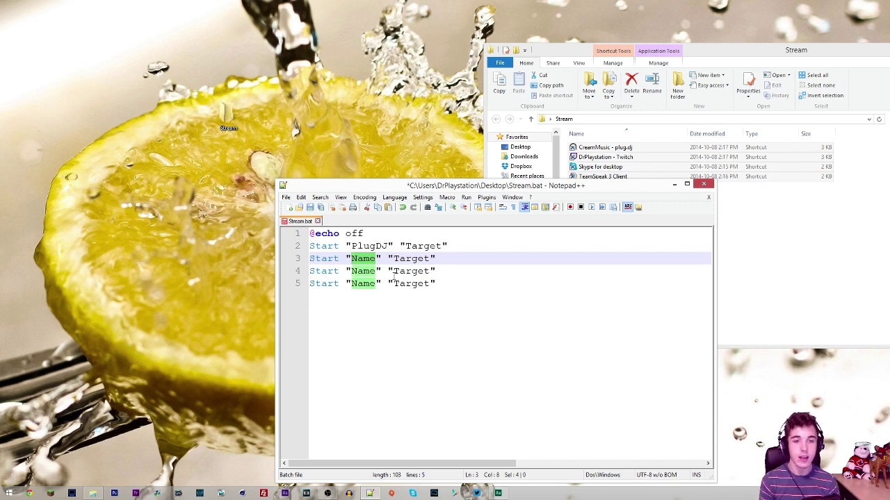
pyautogui.write('Twit')
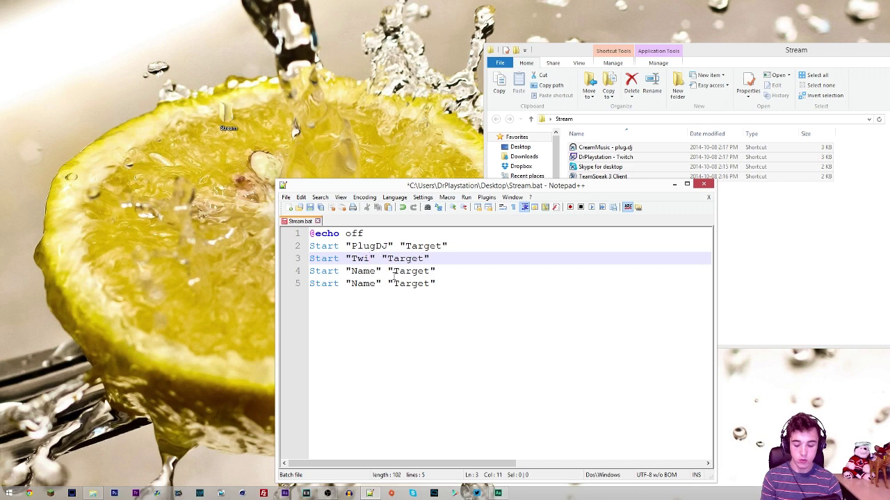
pyautogui.write('chChat')
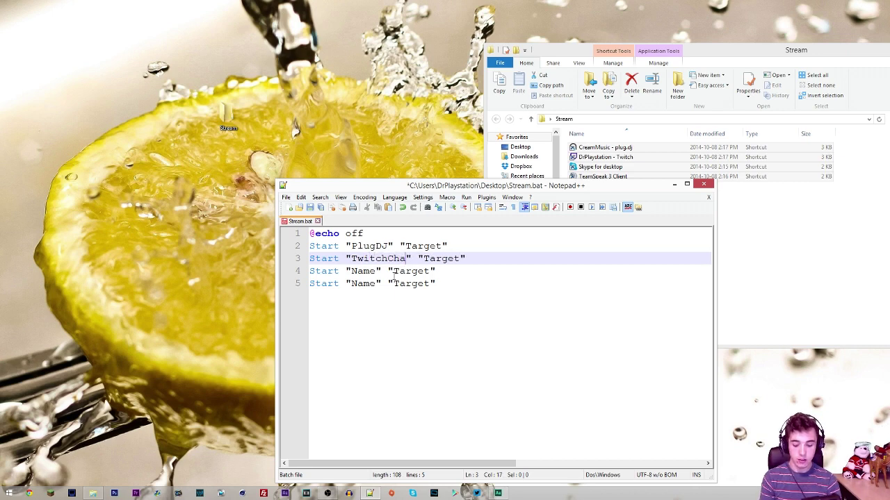
# - Replace the Name placeholder in the third Start line with Skype
pyautogui.press('Down')
pyautogui.press('Left')
pyautogui.press('Left')
pyautogui.hotkey('shift', 'Left')
pyautogui.hotkey('shift', 'Left')
pyautogui.hotkey('shift', 'Left')
pyautogui.hotkey('shift', 'Left')
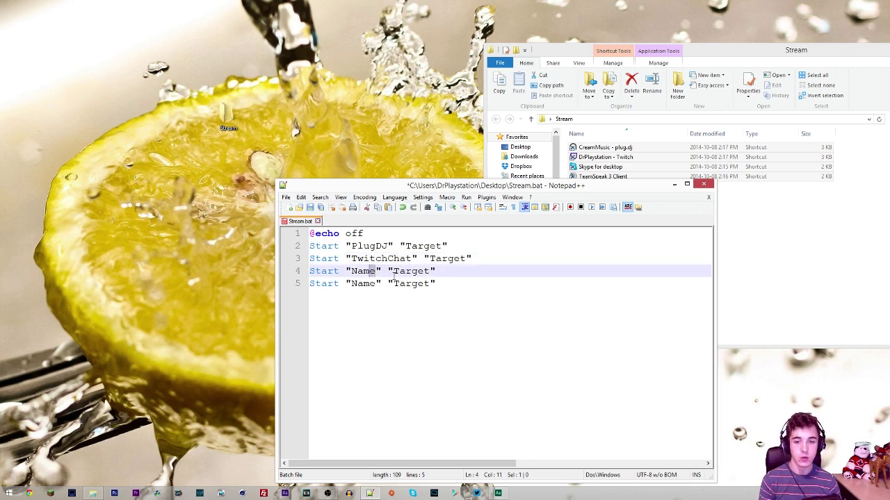
pyautogui.write('Skype')
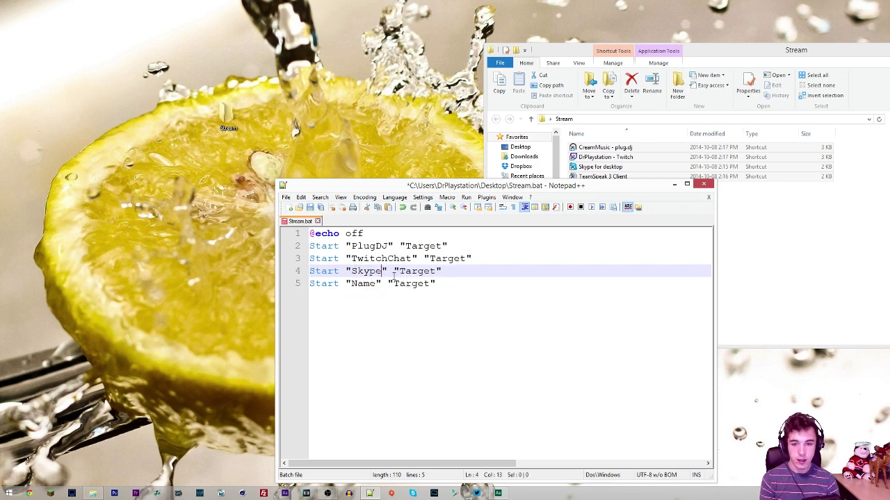
# - Replace the Name placeholder in the last Start line with TS
pyautogui.press('Down')
pyautogui.hotkey('shift', 'Left')
pyautogui.hotkey('shift', 'Left')
pyautogui.hotkey('shift', 'Left')
pyautogui.hotkey('shift', 'Left')
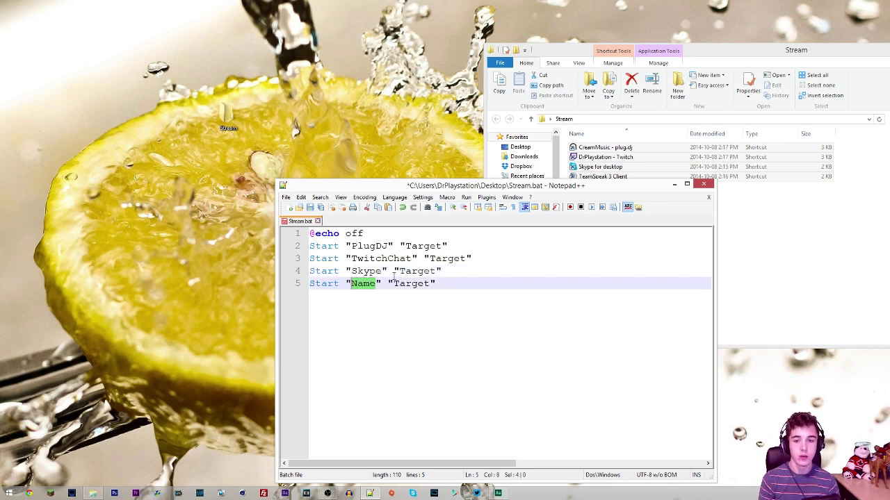
pyautogui.write('TS')
# - Delete the whole Skype Start line from Stream.bat, leaving no blank line between TwitchChat and TS
pyautogui.press('Up')
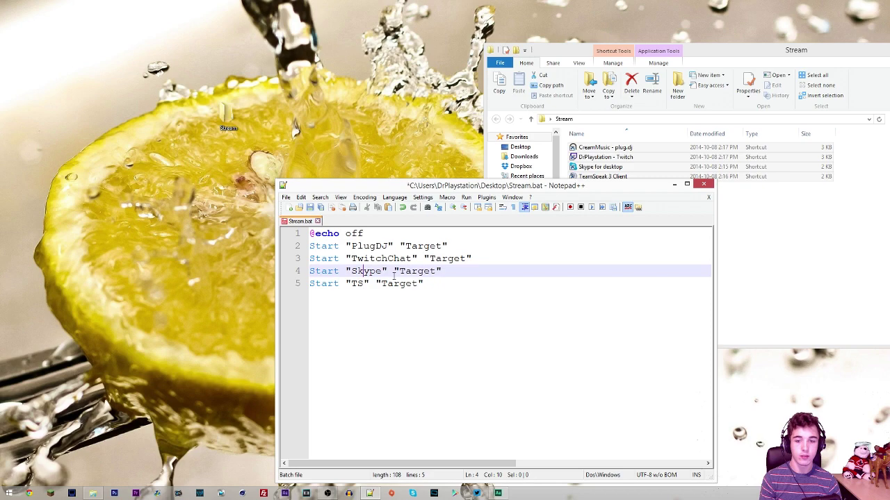
pyautogui.press('Home')
pyautogui.hotkey('shift', 'End')
pyautogui.press('BackSpace')
pyautogui.press('BackSpace')
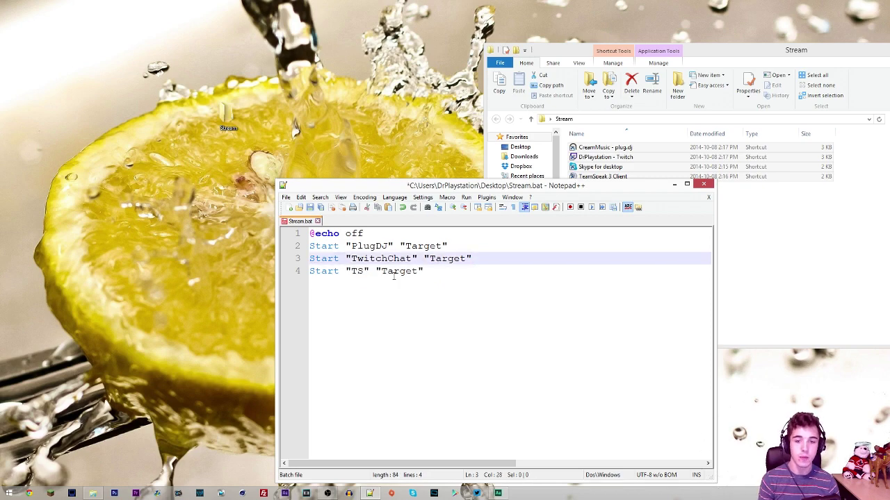
# - Move the Stream.bat editor window clear of the Stream folder window so both are fully visible
pyautogui.moveTo(495, 187); pyautogui.dragTo(264, 122)
pyautogui.moveTo(176, 181); pyautogui.dragTo(214, 181)
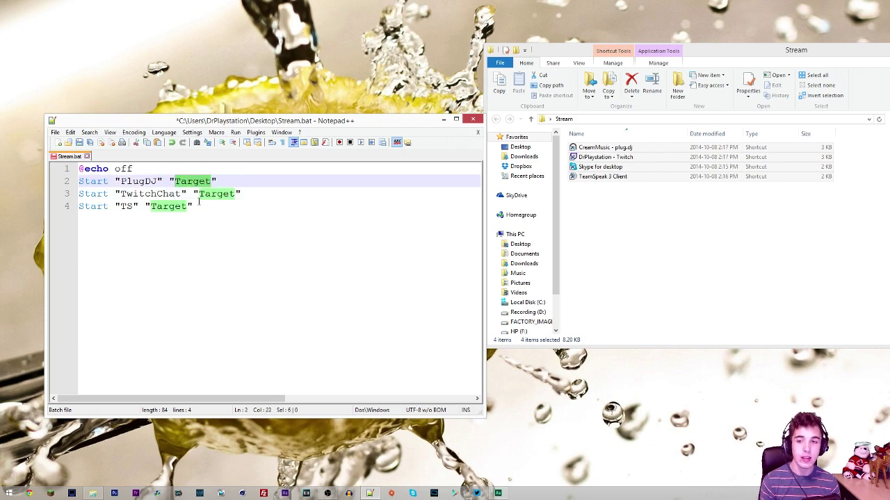
pyautogui.click(239, 241)
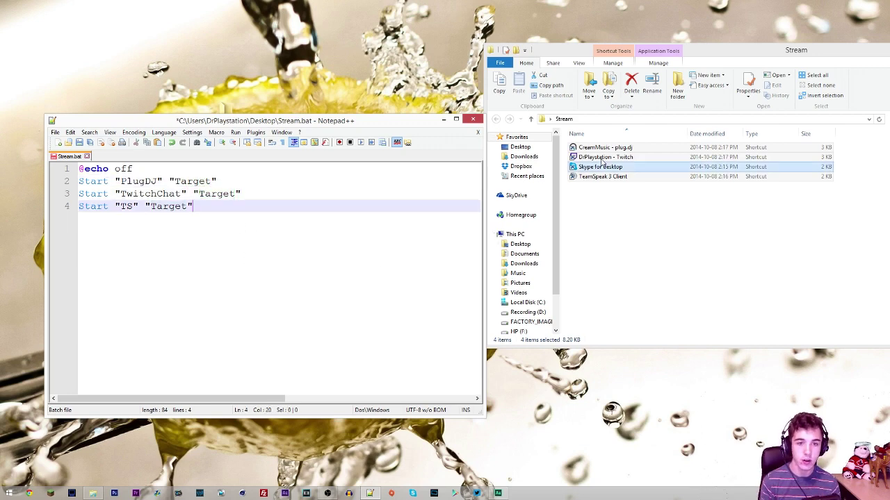
# - Open the properties of the CreamMusic - plug.dj shortcut and copy its full Target path
pyautogui.click(654, 230)
pyautogui.rightClick(612, 149)
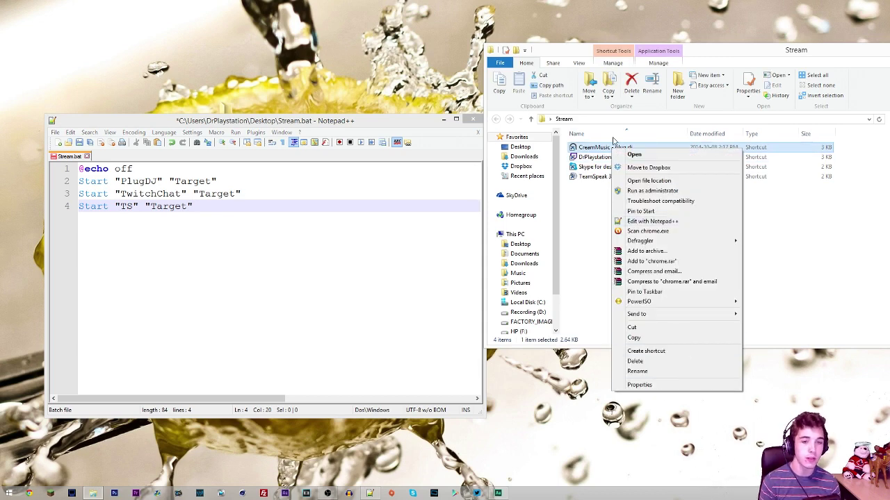
pyautogui.click(594, 151)
pyautogui.rightClick(595, 153)
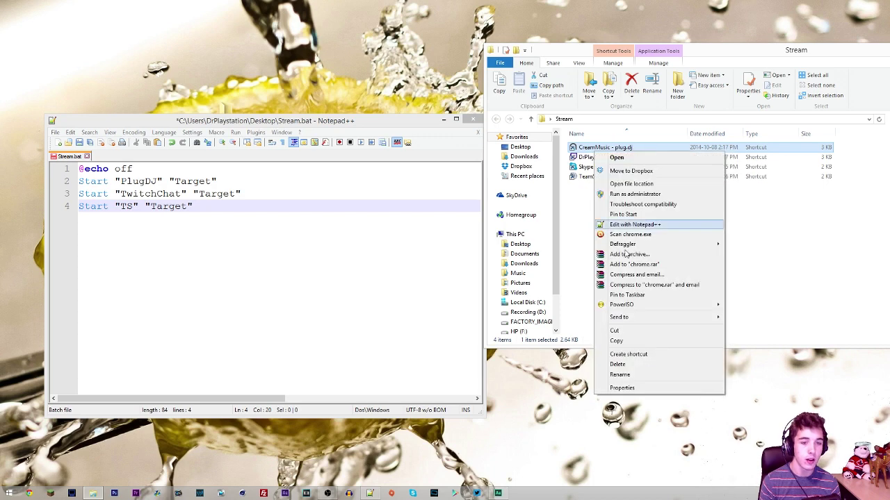
pyautogui.click(626, 387)
pyautogui.click(669, 236)
pyautogui.hotkey('ctrl', 'a')
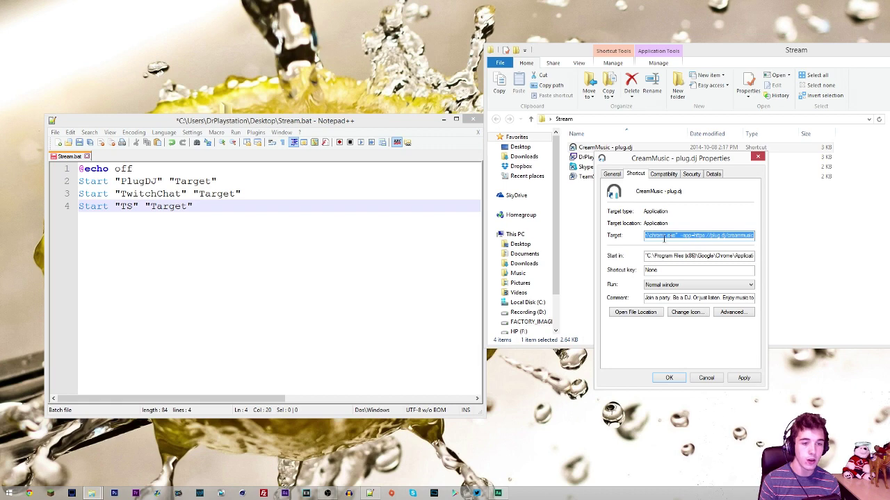
pyautogui.click(174, 181)
pyautogui.moveTo(174, 181); pyautogui.dragTo(211, 180)
pyautogui.click(175, 181)
pyautogui.write('"C:\\Program Files (x86)\\Google\\Chrome\\Application\\chrome.exe"  --app=https://plug.dj/creammusic')
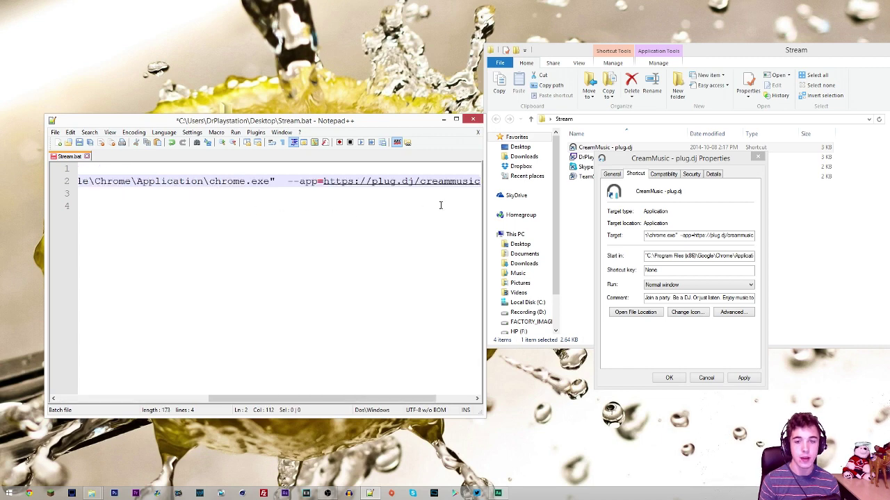
# - Remove the doubled quotation mark before the Chrome path in the PlugDJ line and check both ends of the line
pyautogui.moveTo(292, 406); pyautogui.dragTo(134, 383)
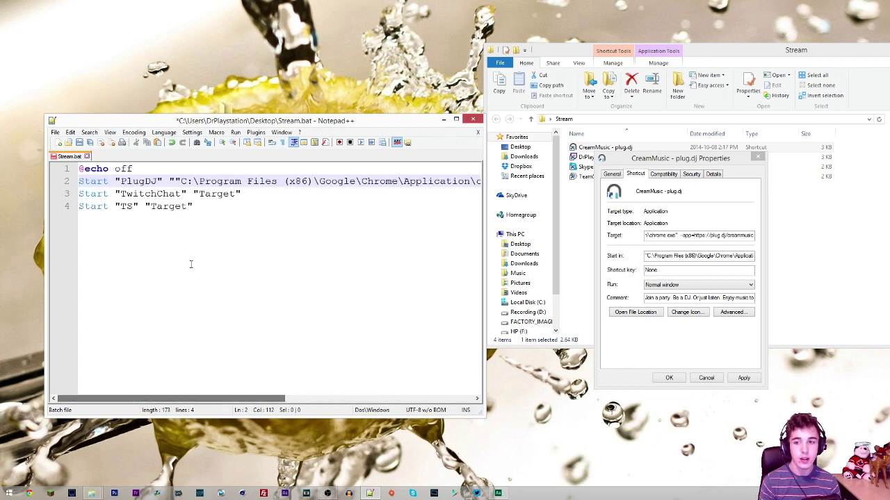
pyautogui.click(172, 181)
pyautogui.press('BackSpace')
pyautogui.press('End')
pyautogui.press('Home')
pyautogui.press('End')
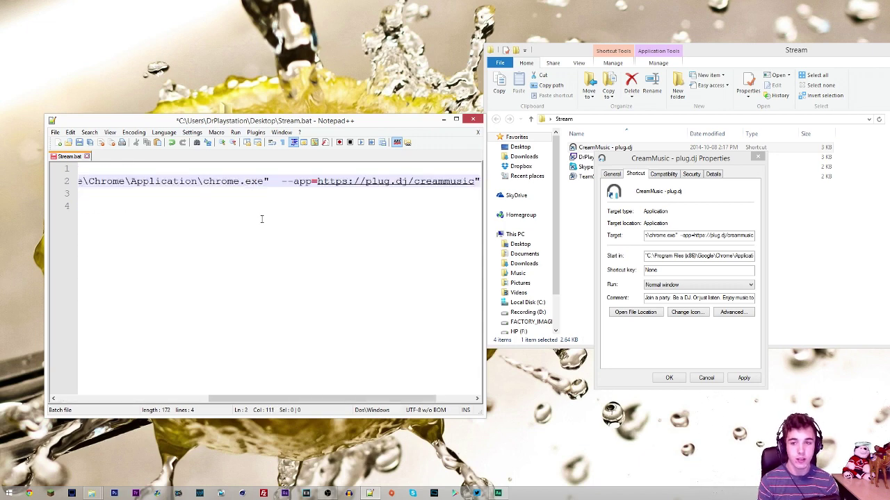
pyautogui.click(255, 261)
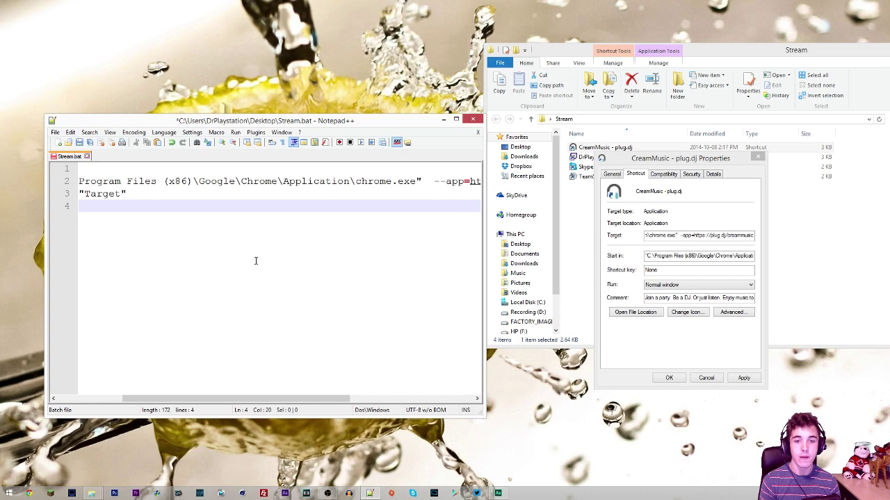
pyautogui.click(144, 195)
pyautogui.press('Home')
pyautogui.click(201, 180)
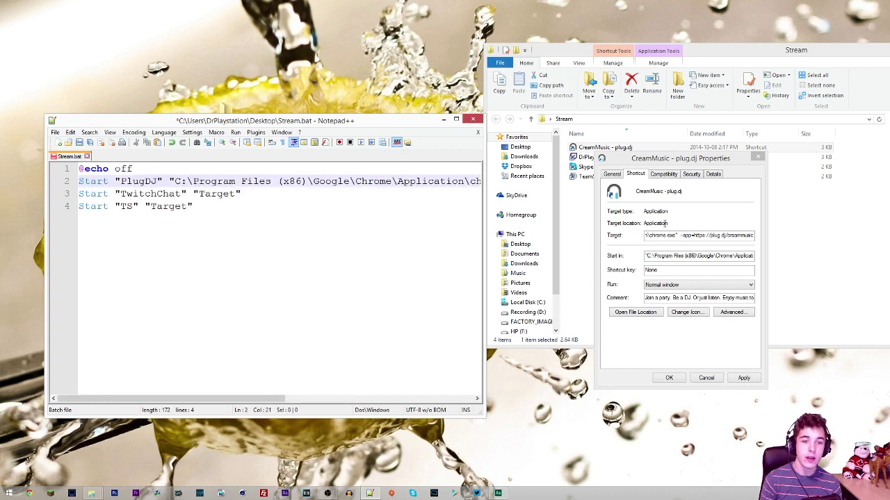
# - Copy the Target path from the Twitch shortcut's properties and paste it over the quoted Target placeholder in the TwitchChat line
pyautogui.click(757, 157)
pyautogui.rightClick(627, 157)
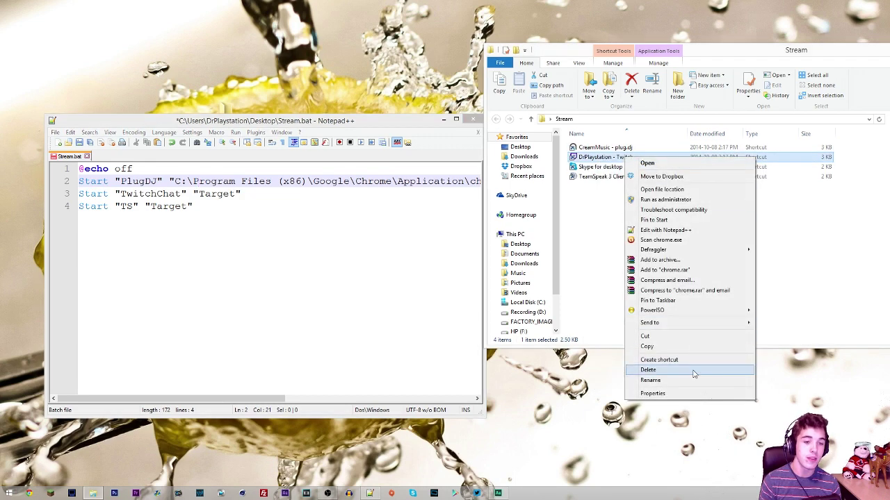
pyautogui.click(654, 394)
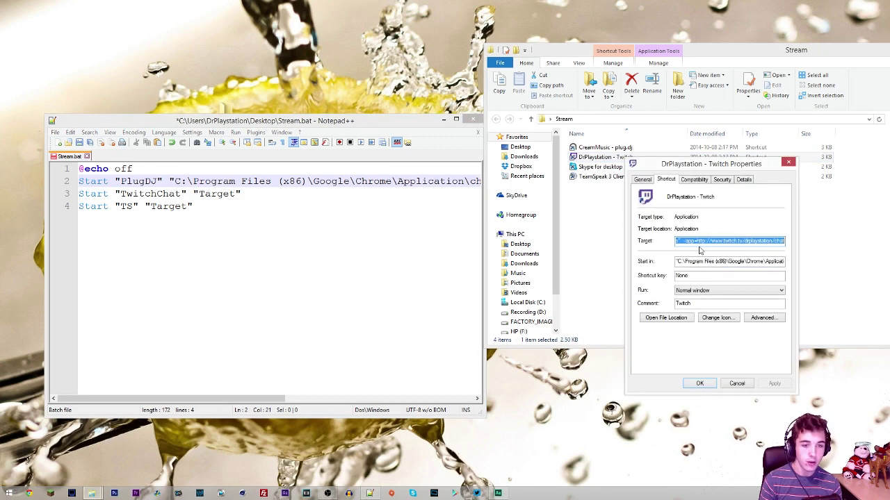
pyautogui.moveTo(196, 195); pyautogui.dragTo(241, 195)
pyautogui.write('"C:\\Program Files (x86)\\Google\\Chrome\\Application\\chrome.exe"  --app=http://www.twitch.tv/drplaystation/chat')
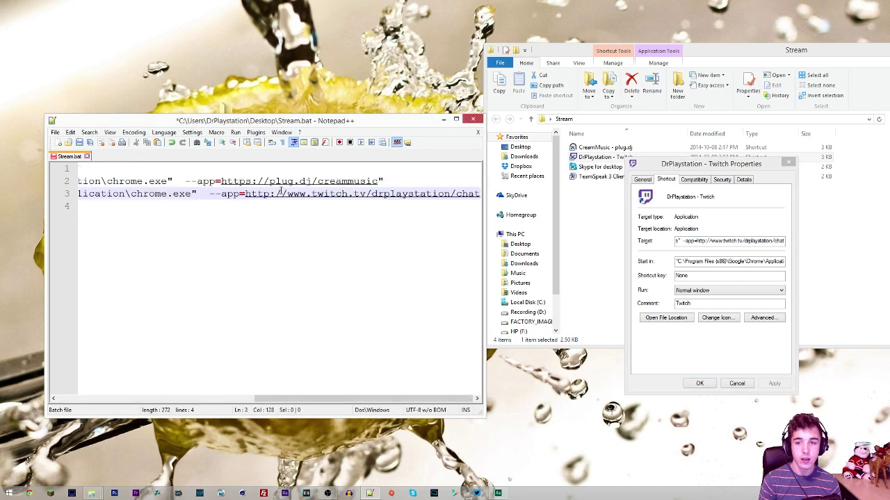
# - Remove the trailing quotation marks after the web addresses in the TwitchChat and PlugDJ lines
pyautogui.write('"')
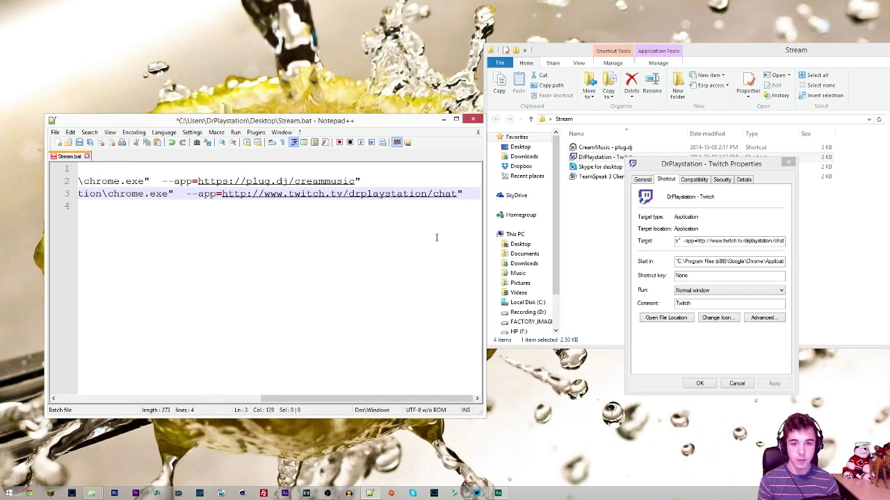
pyautogui.press('Up')
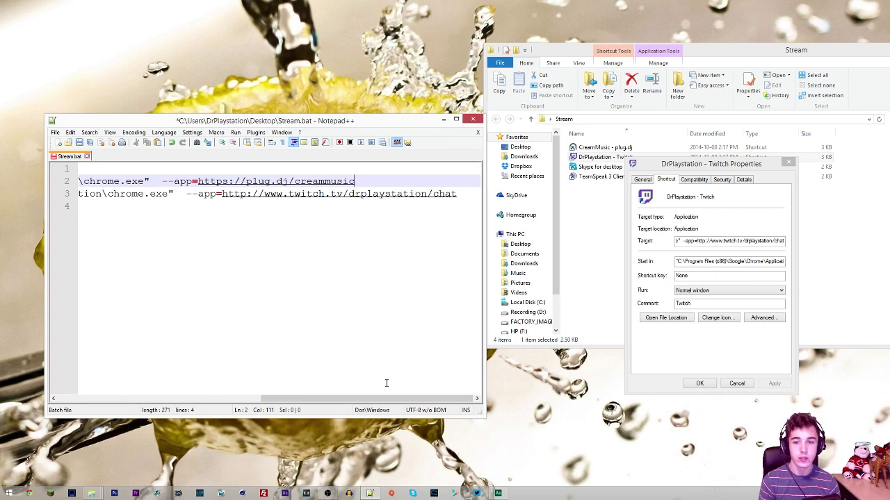
pyautogui.moveTo(381, 398); pyautogui.dragTo(178, 399)
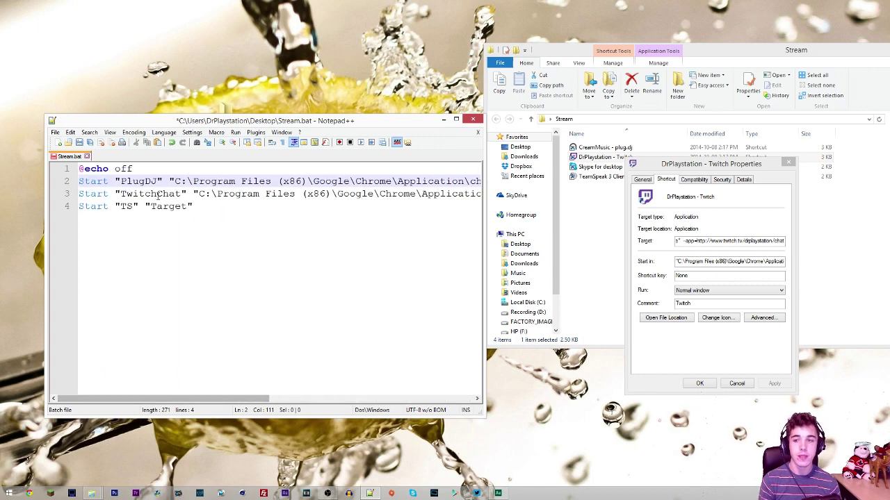
# - Open the properties of the TeamSpeak 3 Client shortcut and copy its Target path
pyautogui.click(190, 207)
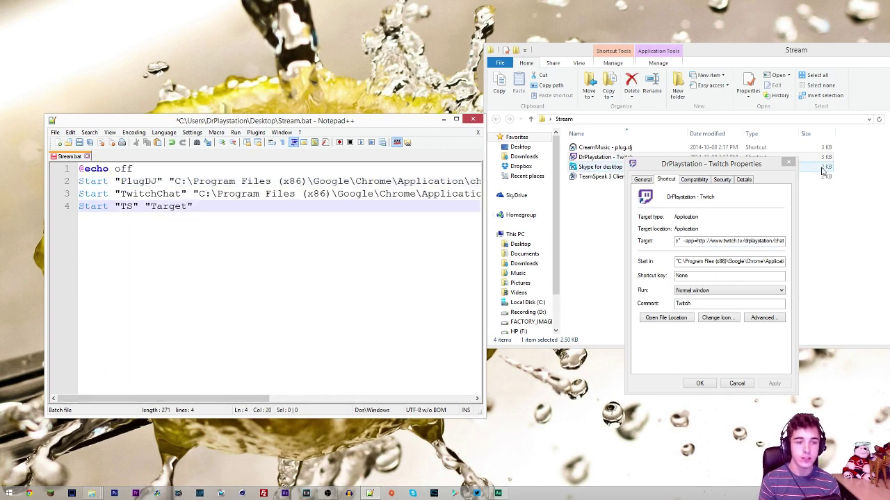
pyautogui.click(607, 178)
pyautogui.rightClick(608, 178)
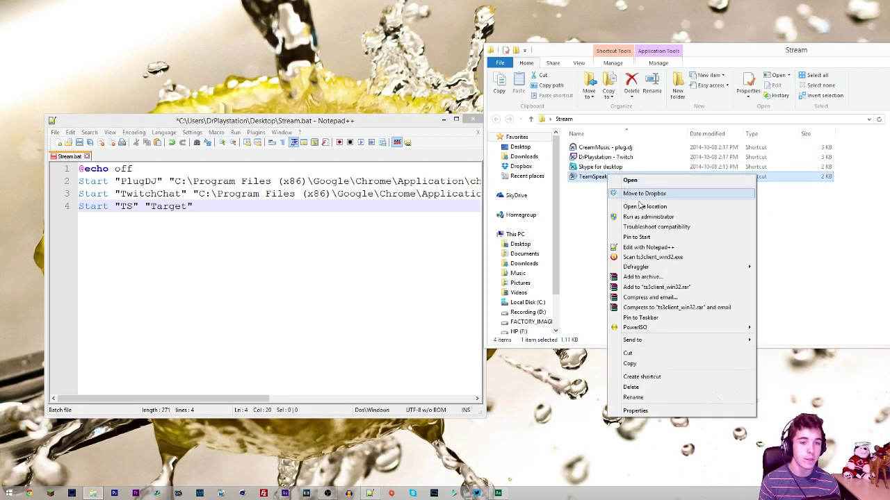
pyautogui.click(665, 415)
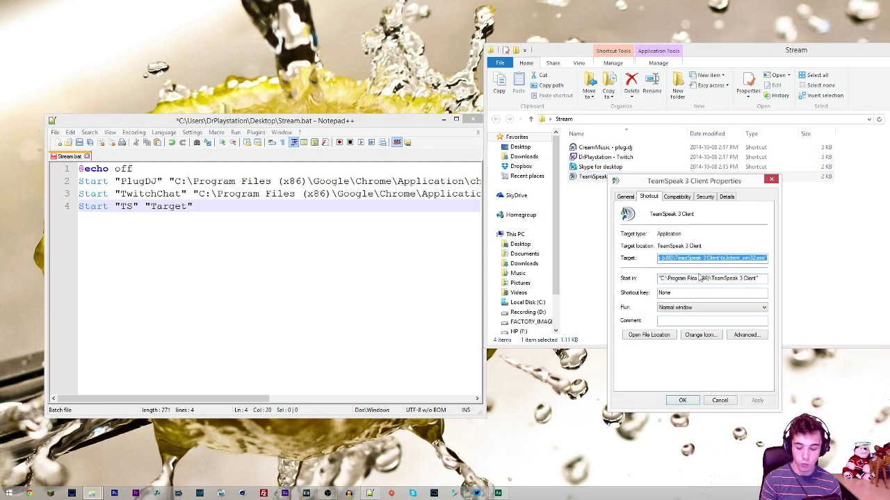
# - Replace the quoted Target placeholder in the TS line with the quoted path C:\Program Files (x86)\TeamSpeak 3 Client\ts3client_win32.exe
pyautogui.click(168, 204)
pyautogui.moveTo(147, 206); pyautogui.dragTo(192, 207)
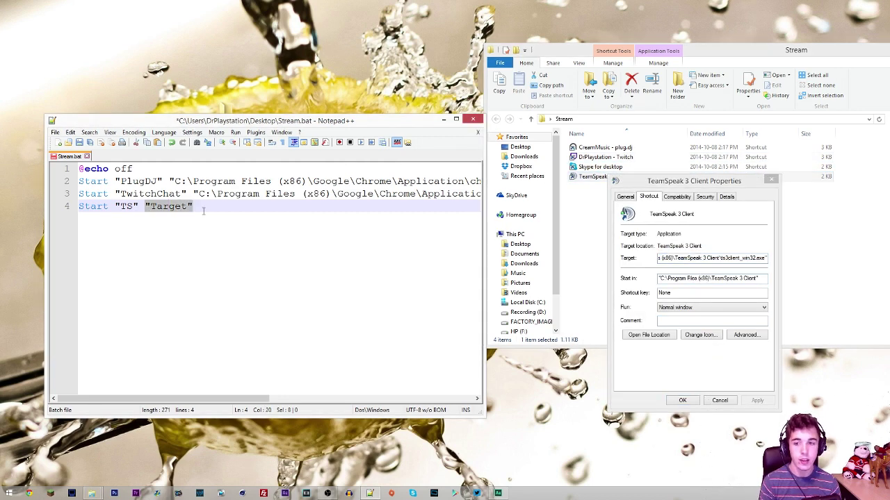
pyautogui.write('C:\\Program Files (x86)\\TeamSpeak 3 Client\\ts3client_win32.exe')
pyautogui.moveTo(196, 207); pyautogui.dragTo(45, 210)
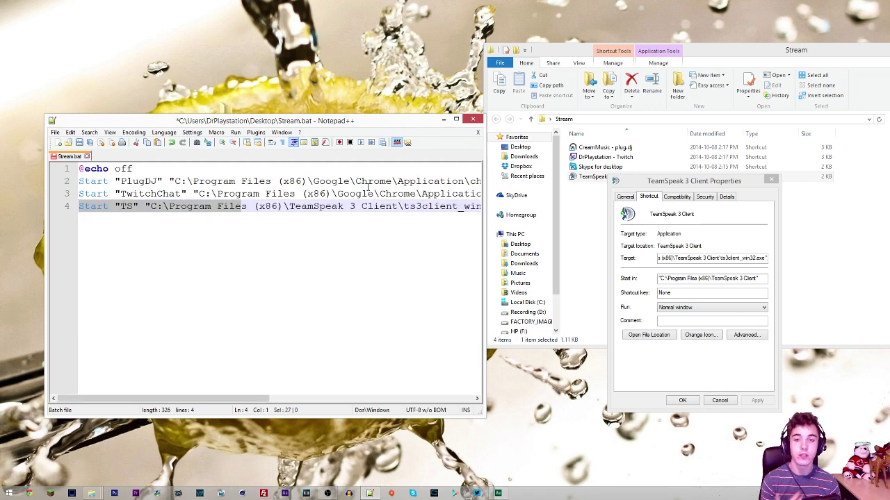
pyautogui.click(303, 206)
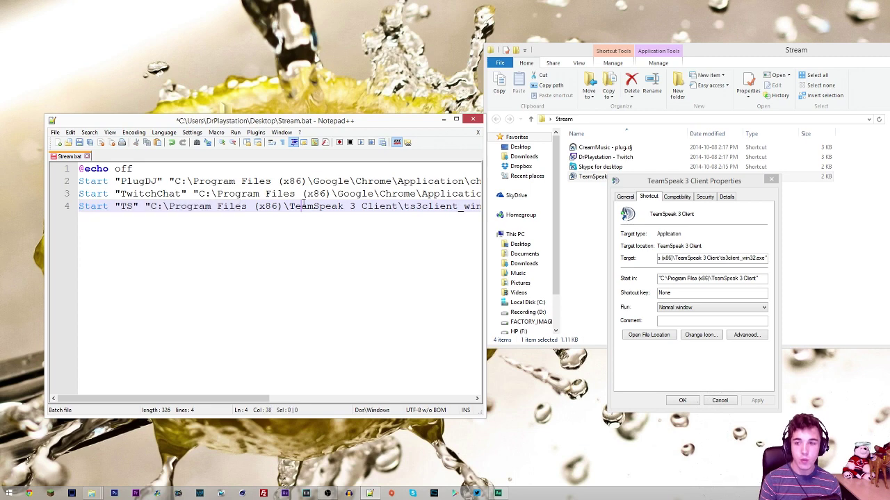
# - Save the script to the Desktop as Stream.bat, replacing the existing file, and close the editor
pyautogui.click(55, 132)
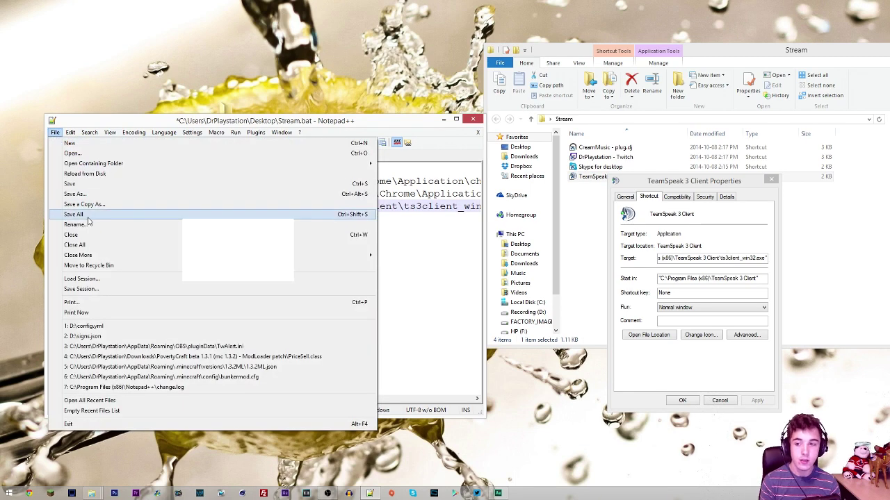
pyautogui.click(95, 198)
pyautogui.click(256, 351)
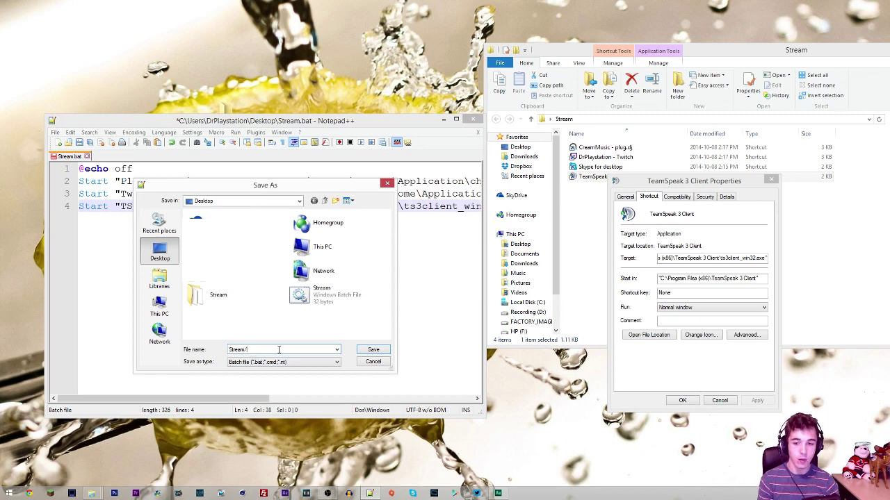
pyautogui.write('.bat')
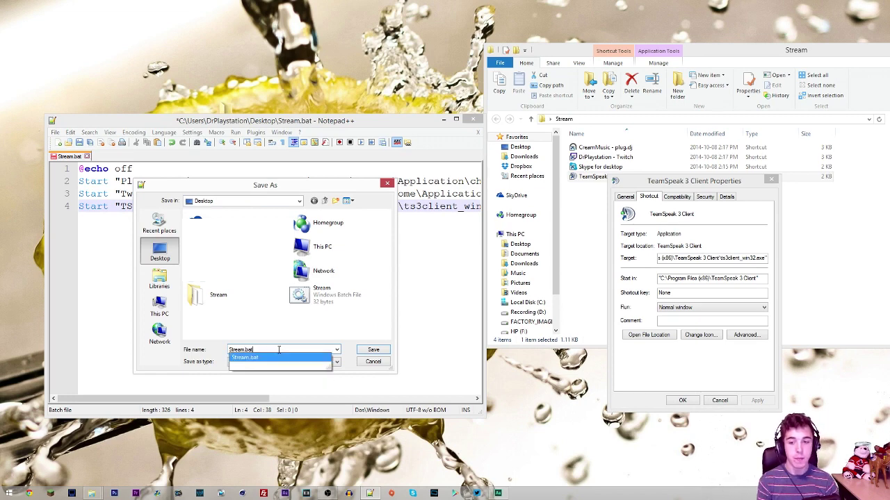
pyautogui.press('Return')
pyautogui.click(473, 251)
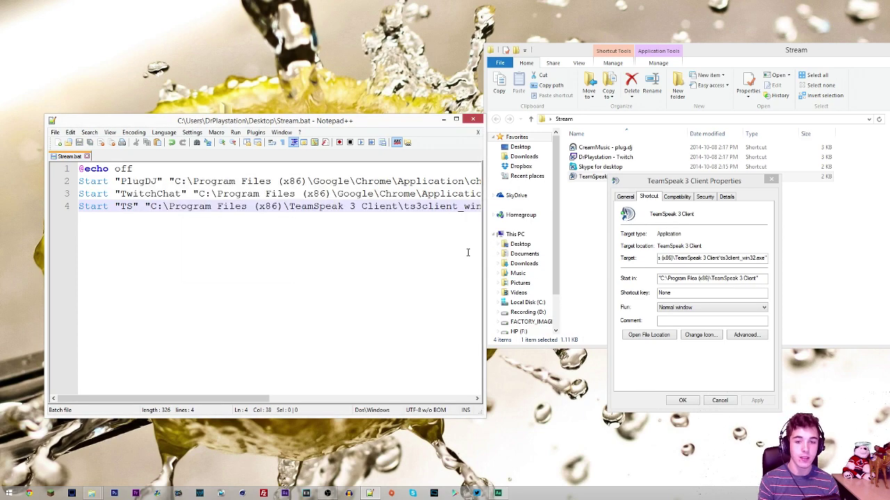
pyautogui.click(471, 118)
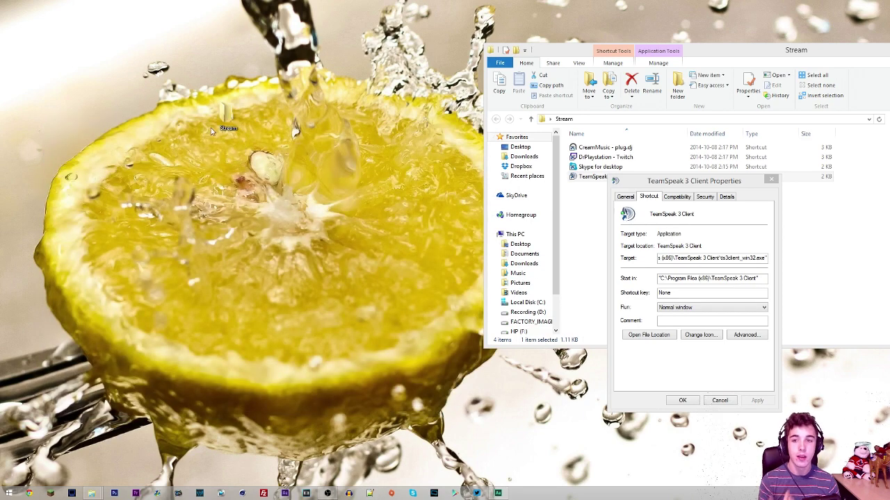
# - Test Stream.bat by running it from the desktop, and close the plug.dj and Twitch chat windows it launches
pyautogui.hotkey('alt', 'F4')
pyautogui.moveTo(582, 116); pyautogui.dragTo(186, 198)
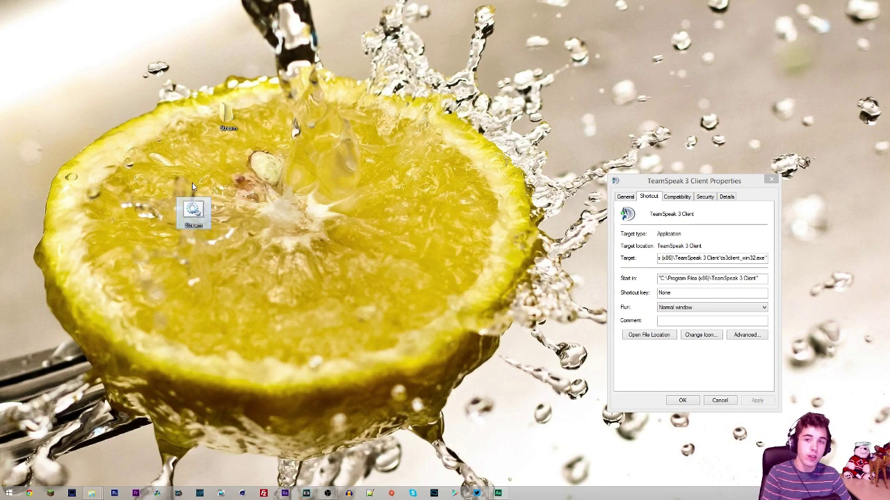
pyautogui.doubleClick(195, 213)
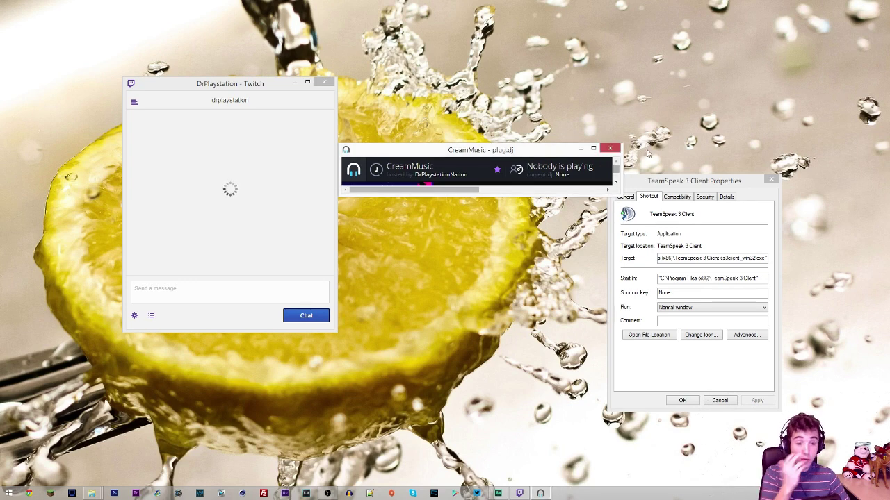
pyautogui.click(609, 148)
pyautogui.moveTo(259, 87); pyautogui.dragTo(306, 89)
pyautogui.click(371, 84)
# - Move the Stream.bat icon into the desktop's upper-left corner and close the TeamSpeak 3 Client Properties window
pyautogui.moveTo(188, 214); pyautogui.dragTo(19, 23)
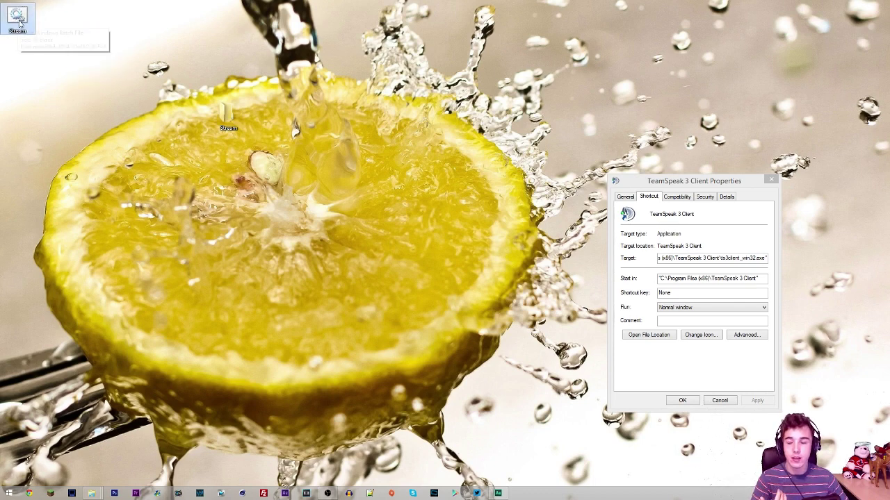
pyautogui.click(771, 180)
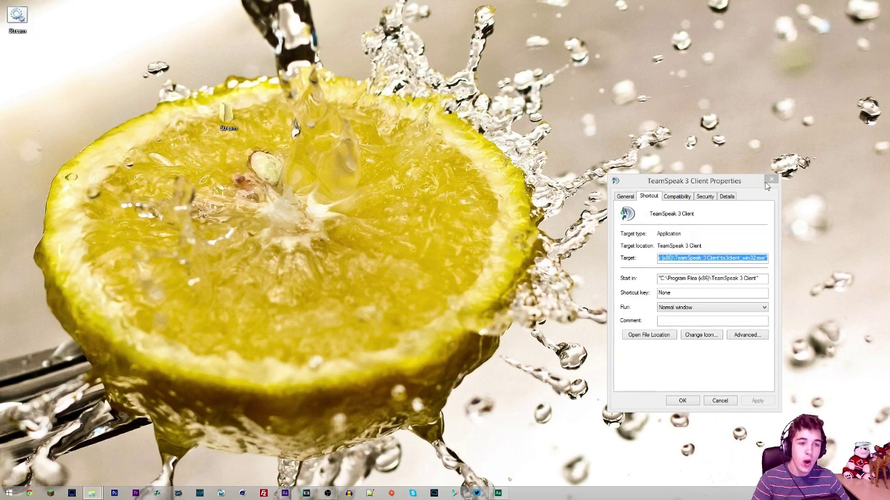
pyautogui.moveTo(181, 88); pyautogui.dragTo(388, 160)
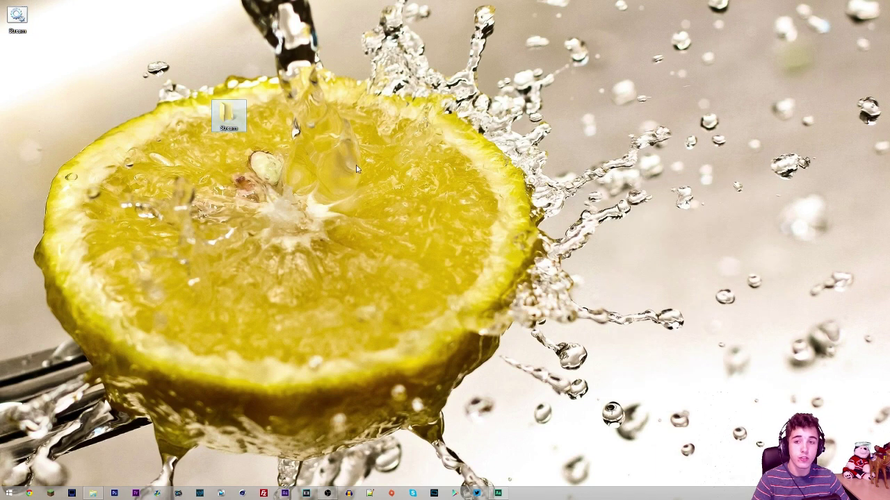
pyautogui.click(333, 176)
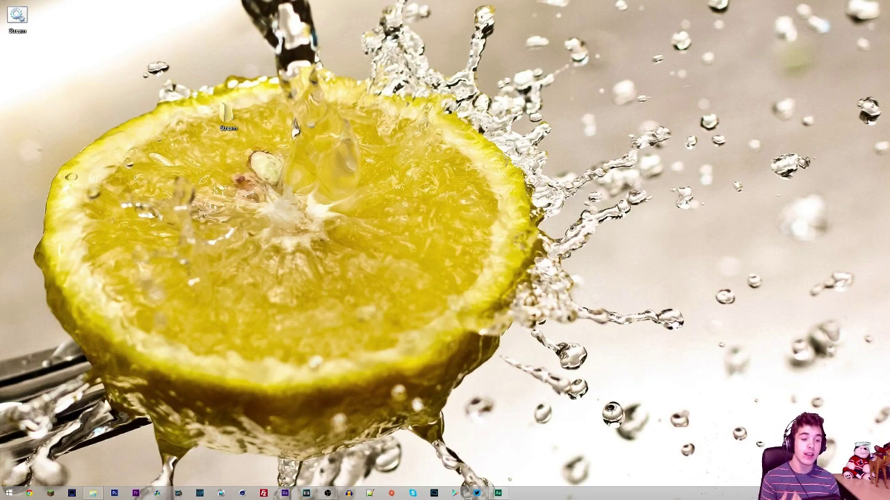
# - Open the Corsair K90 keyboard configuration, examine the G1 key's Stream.bat assignment and the profile list, and close it
pyautogui.click(791, 493)
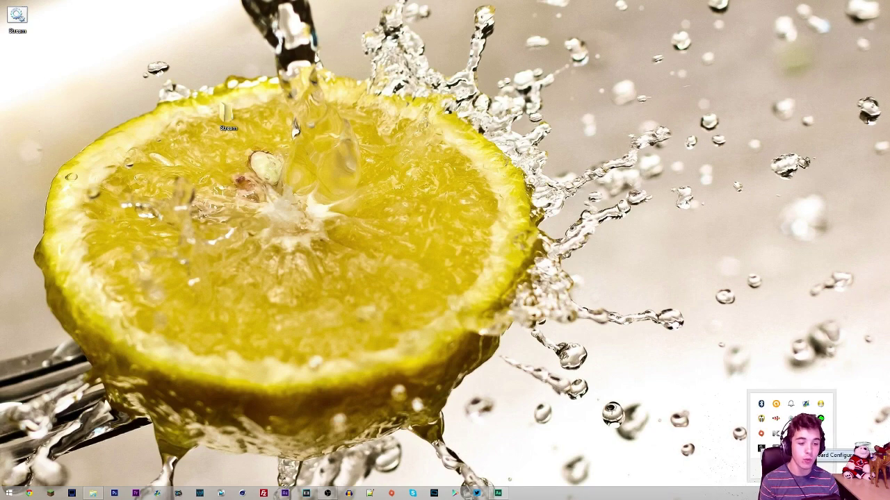
pyautogui.click(791, 426)
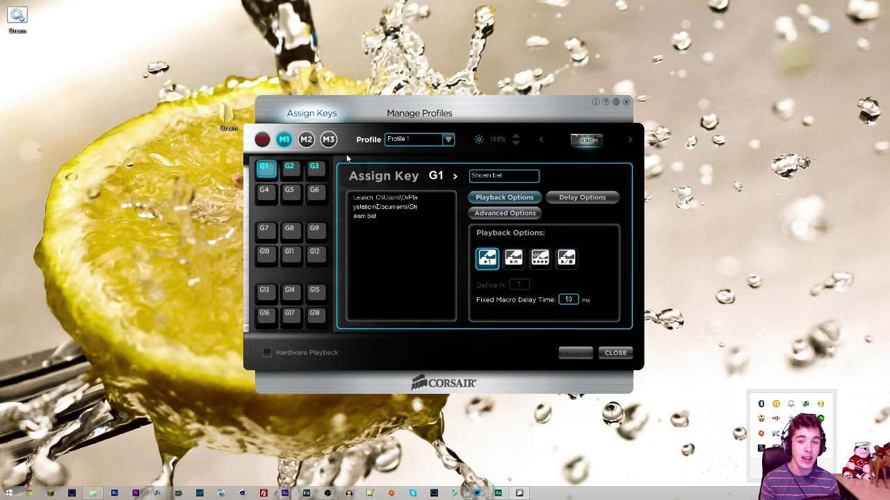
pyautogui.click(426, 113)
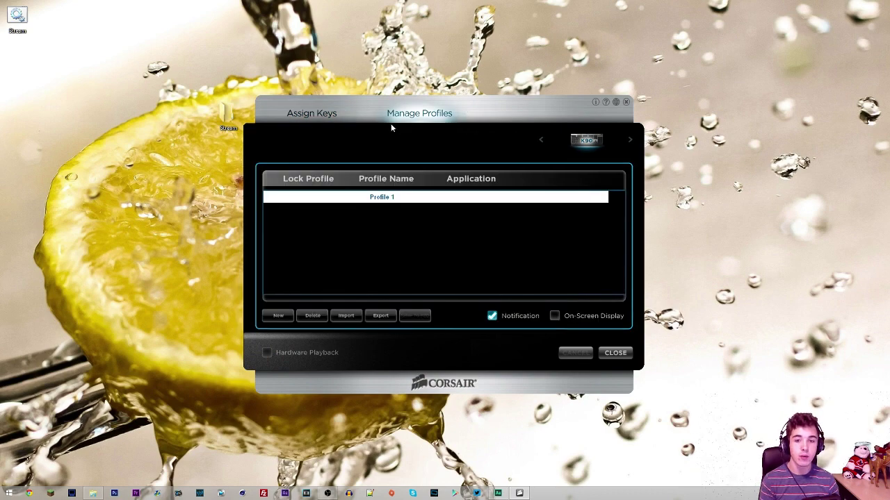
pyautogui.click(318, 118)
pyautogui.moveTo(318, 105); pyautogui.dragTo(342, 91)
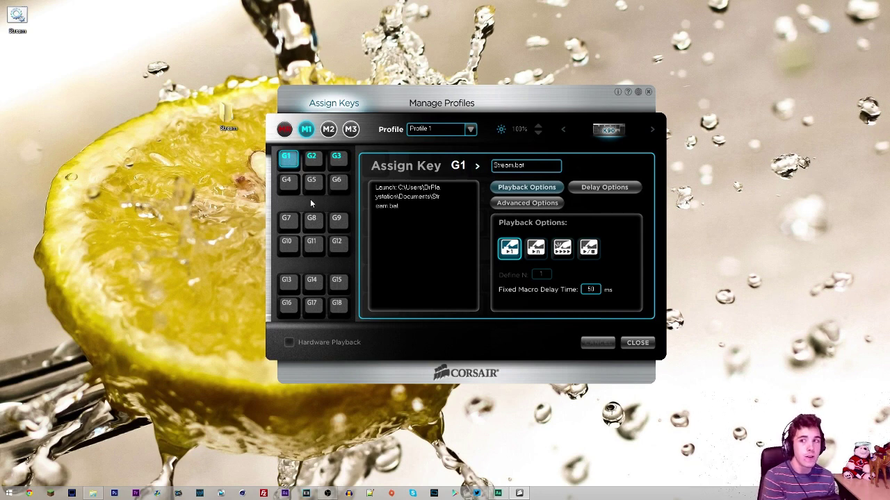
pyautogui.click(271, 97)
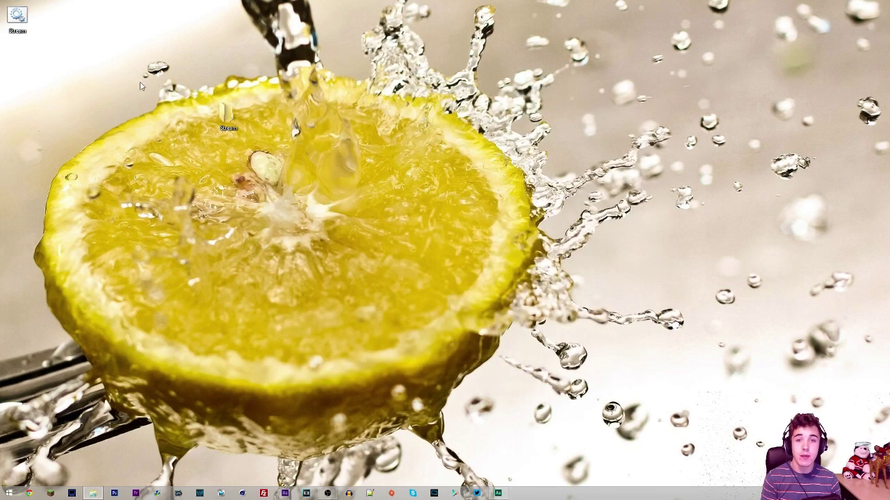
# - Move the Stream.bat icon out of the desktop corner, closer to the Stream folder
pyautogui.moveTo(17, 19); pyautogui.dragTo(89, 65)
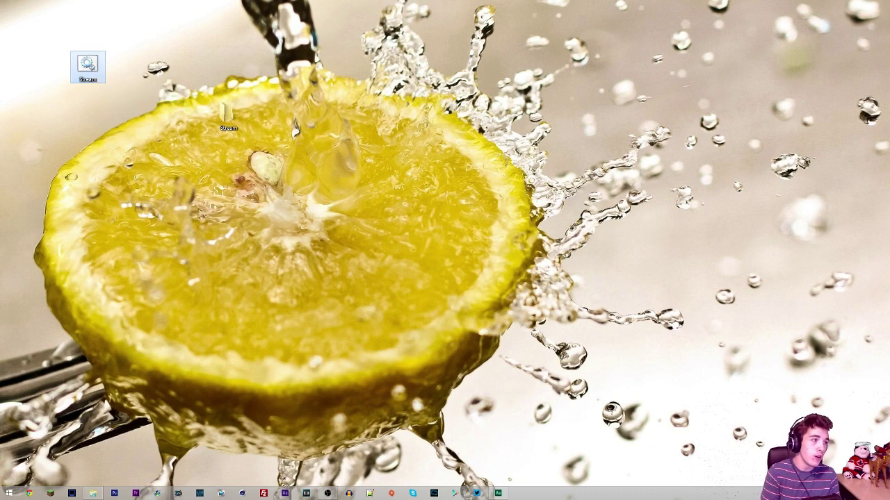
pyautogui.moveTo(33, 24); pyautogui.dragTo(80, 67)
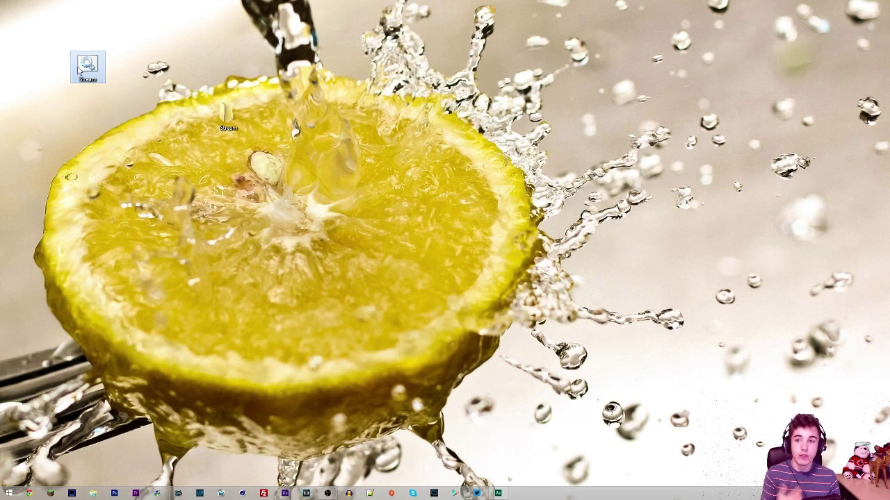